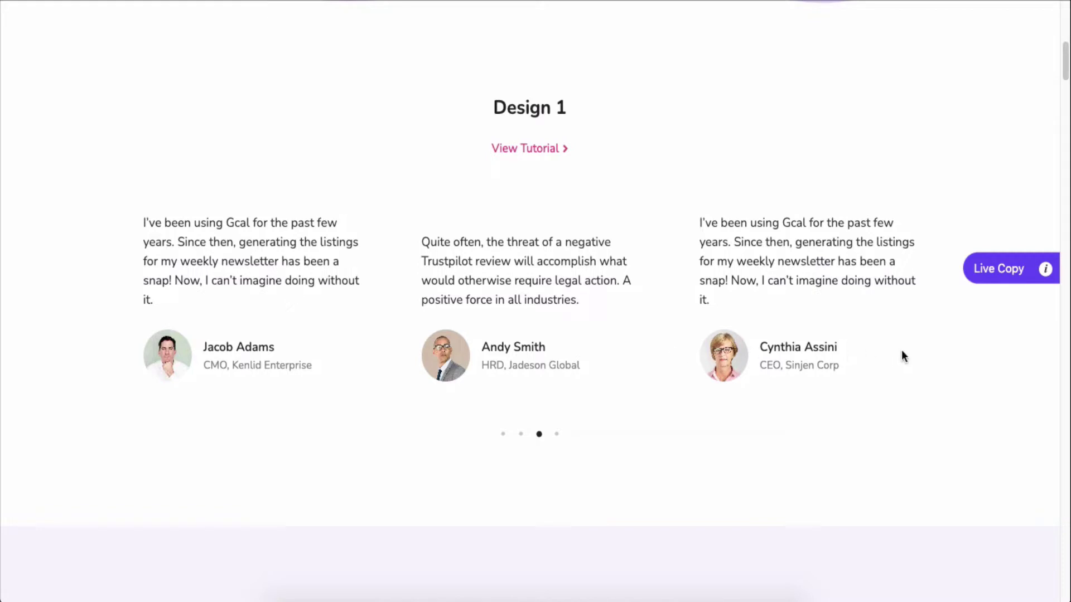
# - Browse the Design 2, 3 and 4 carousels, flipping their slides with the pagination dots
pyautogui.scroll(-5, 912, 348)
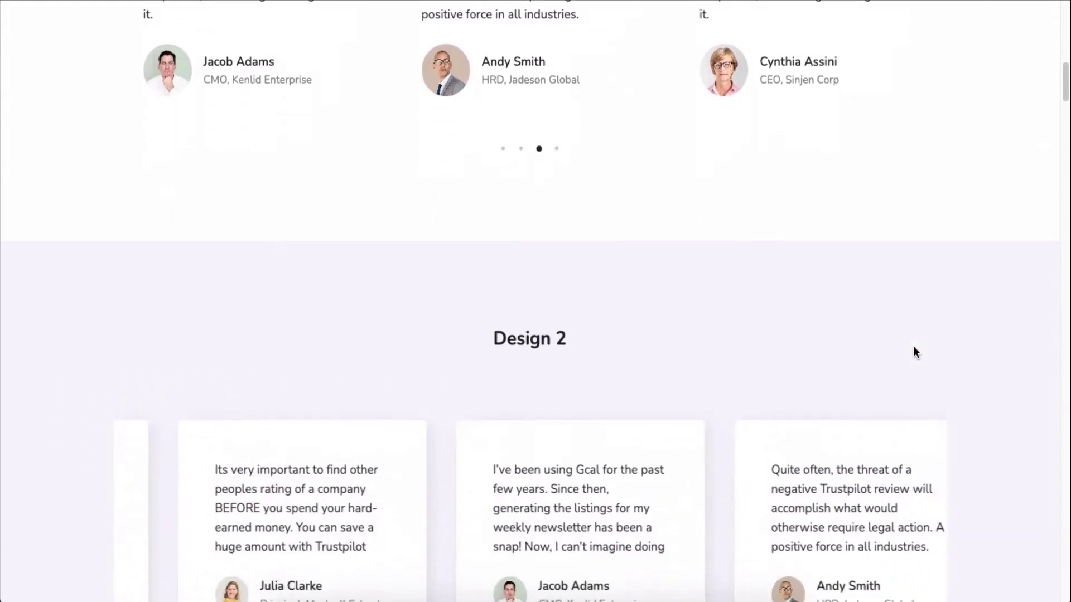
pyautogui.scroll(-4, 913, 347)
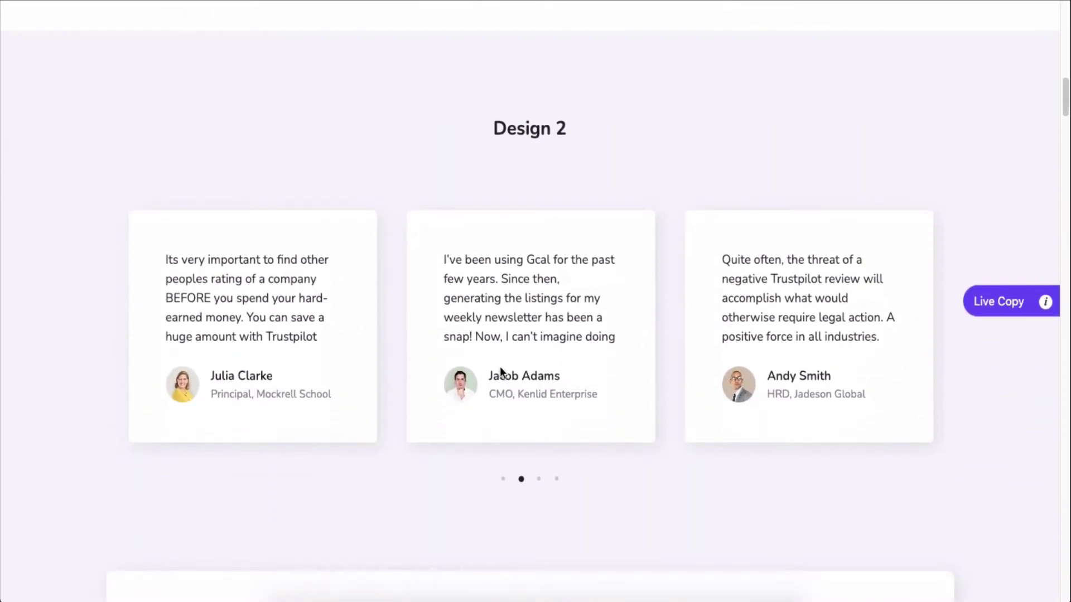
pyautogui.click(503, 480)
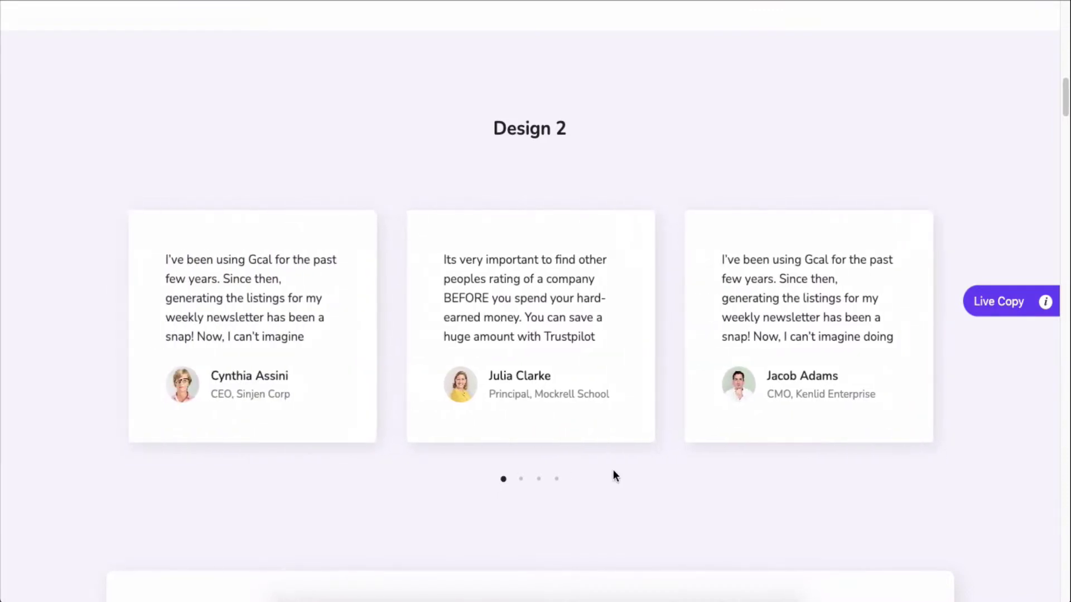
pyautogui.scroll(-10, 965, 461)
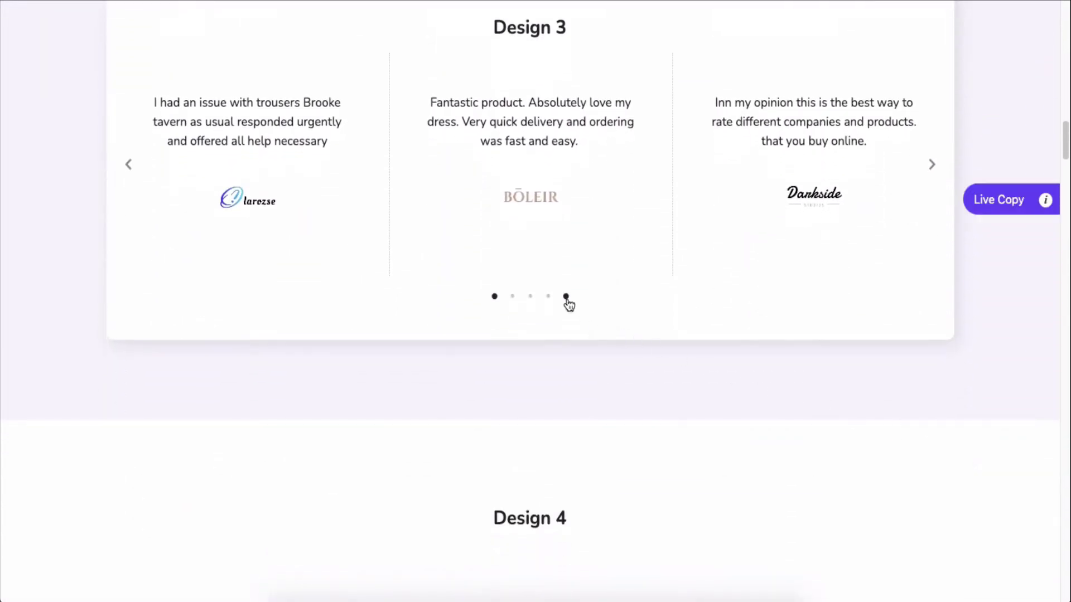
pyautogui.click(566, 299)
pyautogui.click(532, 297)
pyautogui.scroll(-1, 998, 302)
pyautogui.scroll(-7, 998, 301)
pyautogui.click(537, 364)
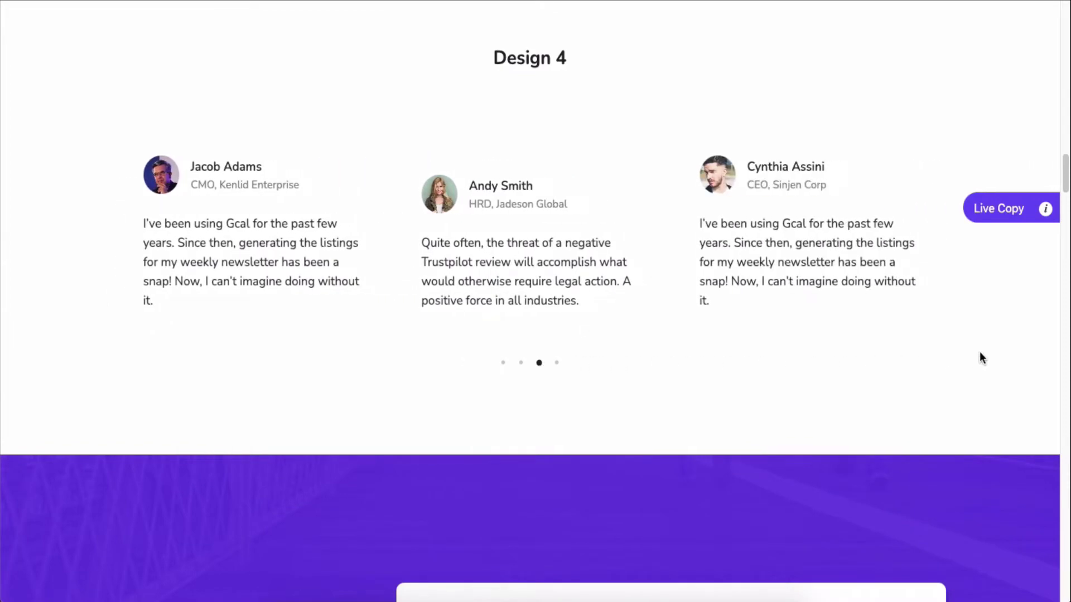
# - Flip through the Design 5 to 8 carousels' slides, then scroll back up to Design 3
pyautogui.scroll(-7, 979, 352)
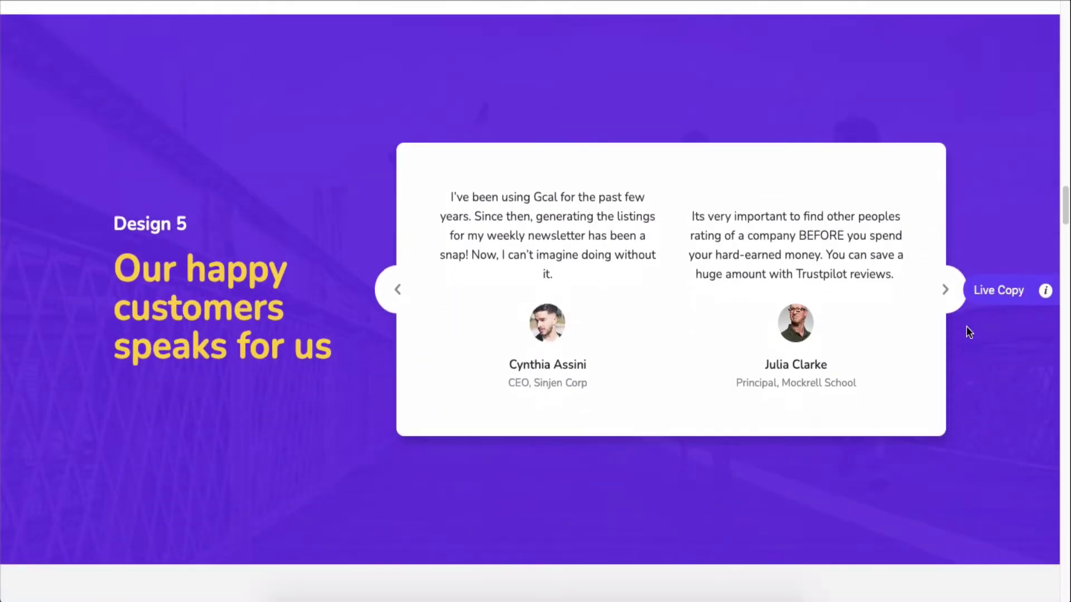
pyautogui.click(955, 309)
pyautogui.scroll(-9, 953, 308)
pyautogui.click(557, 444)
pyautogui.scroll(-5, 962, 432)
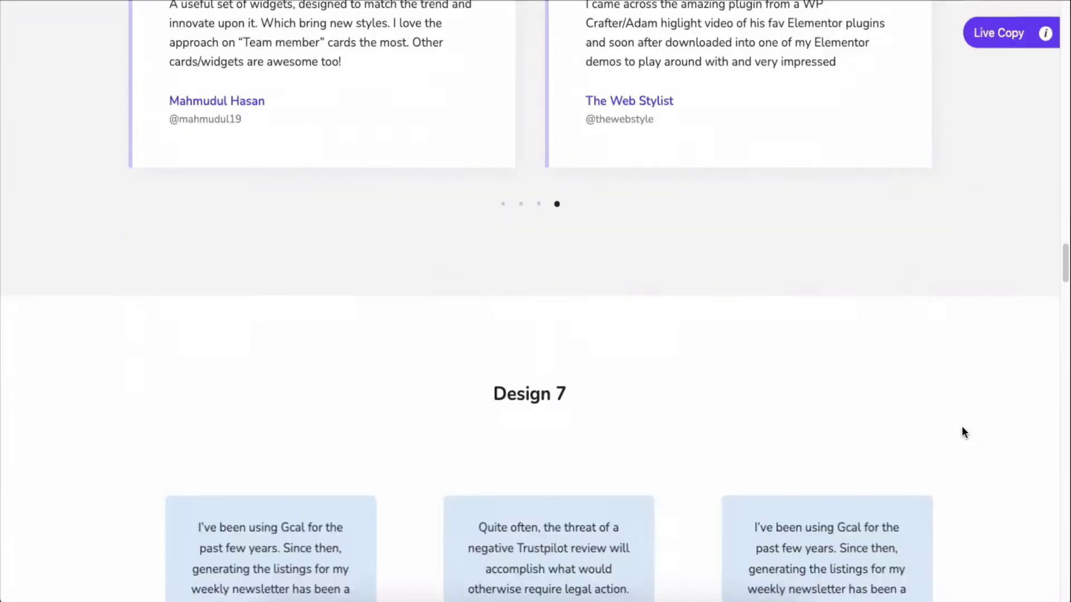
pyautogui.scroll(-4, 962, 433)
pyautogui.click(503, 564)
pyautogui.click(521, 564)
pyautogui.scroll(-9, 948, 530)
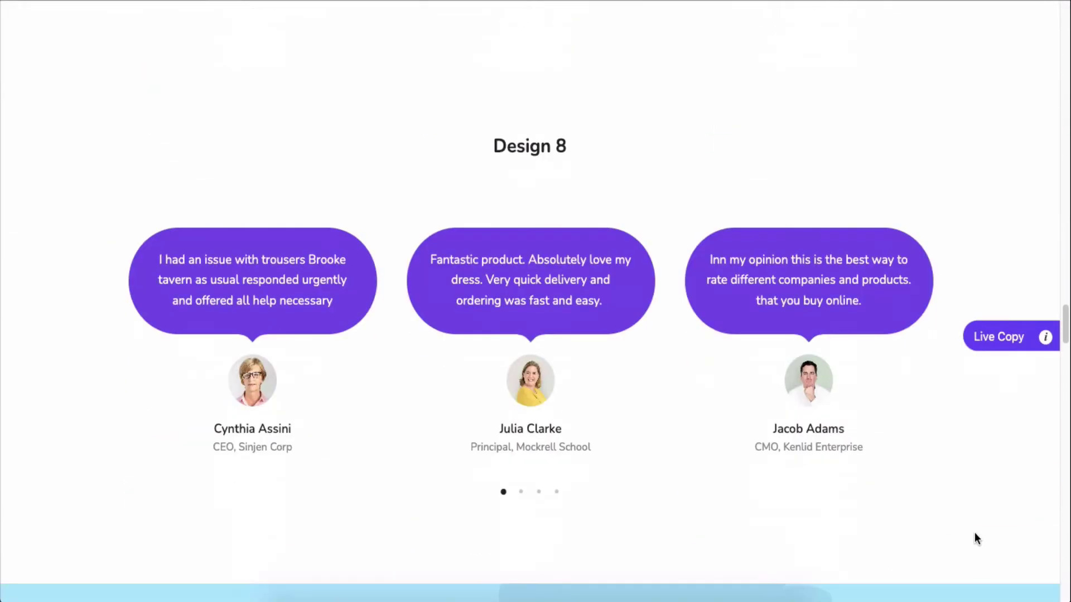
pyautogui.click(557, 492)
pyautogui.scroll(-10, 973, 475)
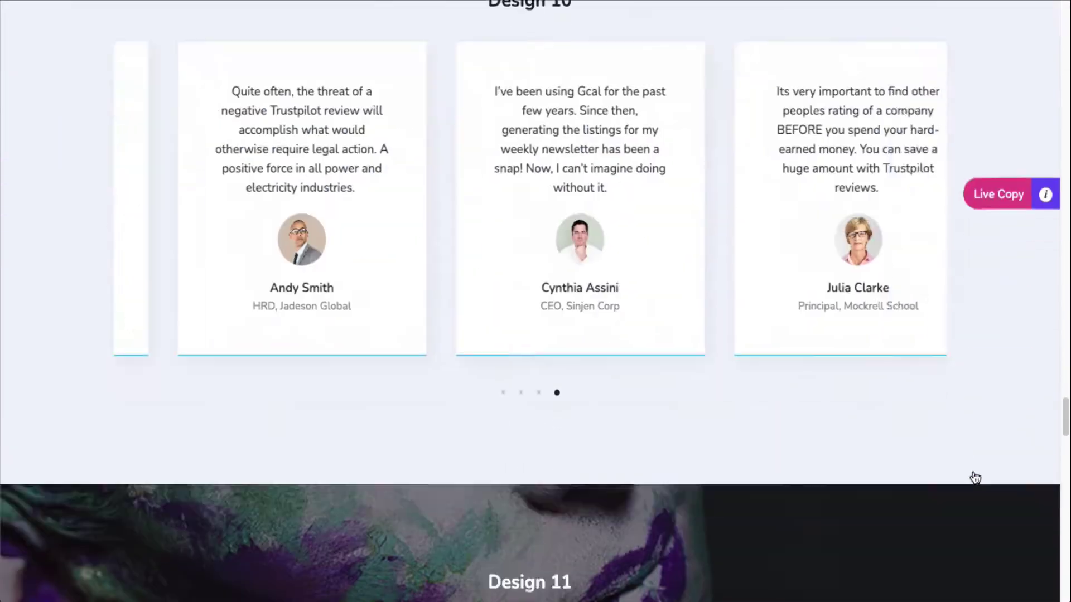
pyautogui.scroll(-8, 973, 470)
pyautogui.scroll(20, 891, 558)
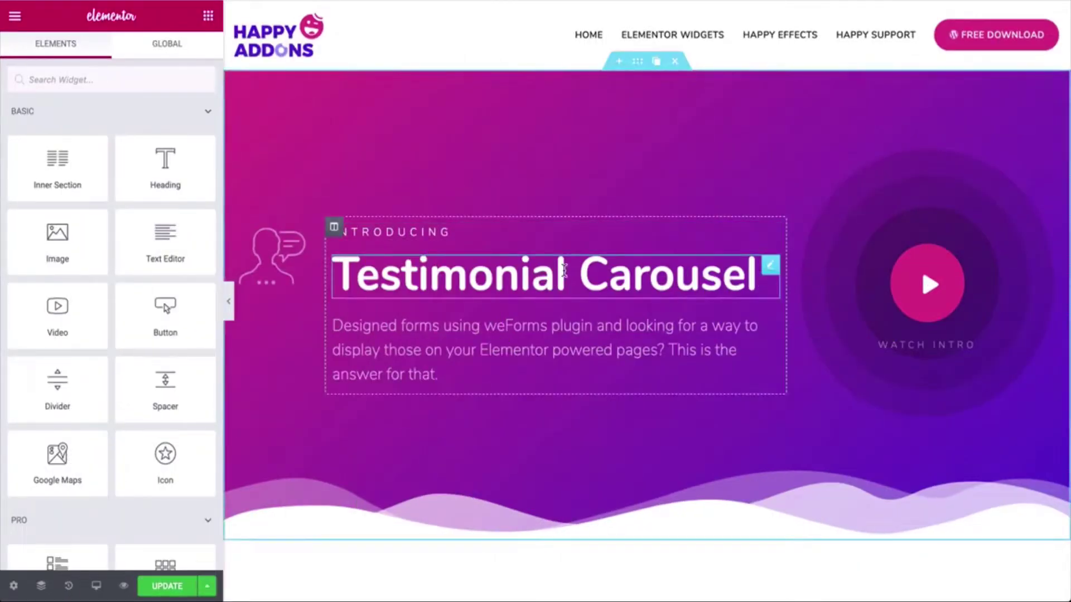
# - Drag the Happy Addons Testimonial Carousel widget from the Elements panel into the Design 1 section
pyautogui.scroll(-5, 563, 271)
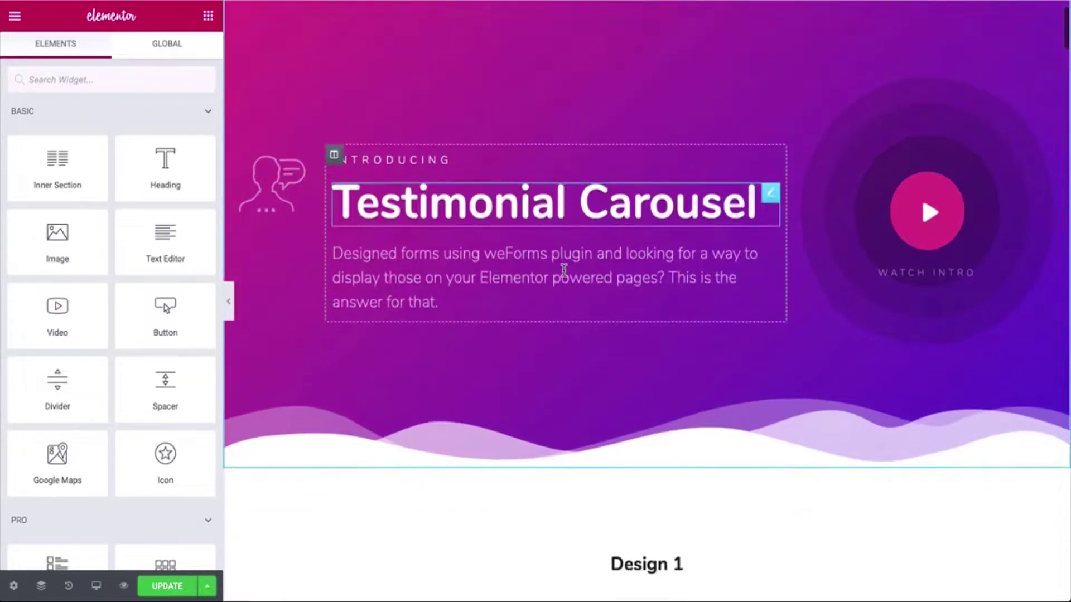
pyautogui.scroll(-1, 563, 270)
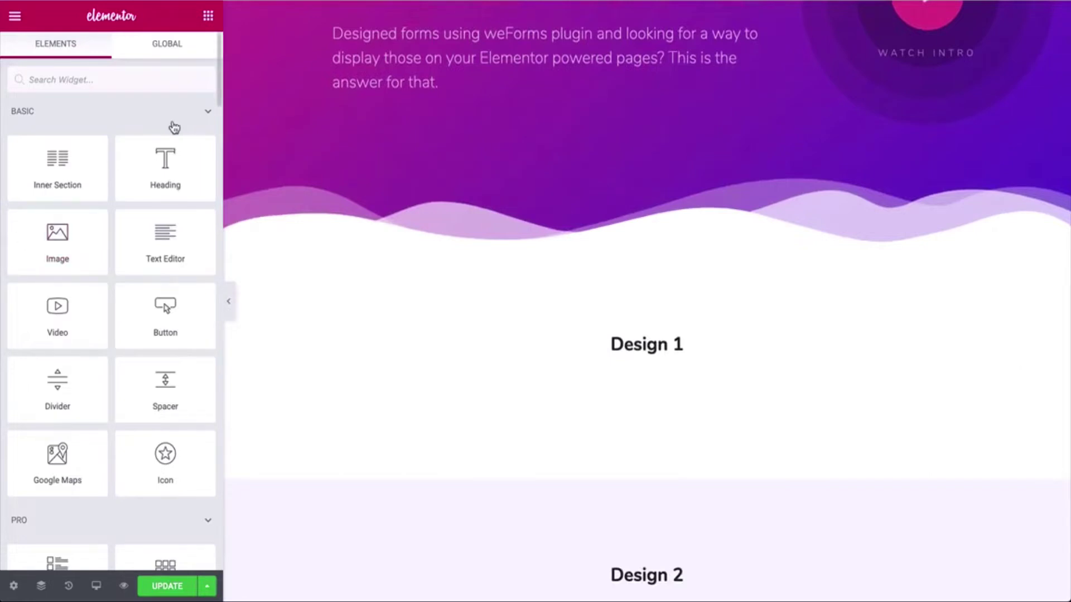
pyautogui.scroll(-20, 160, 142)
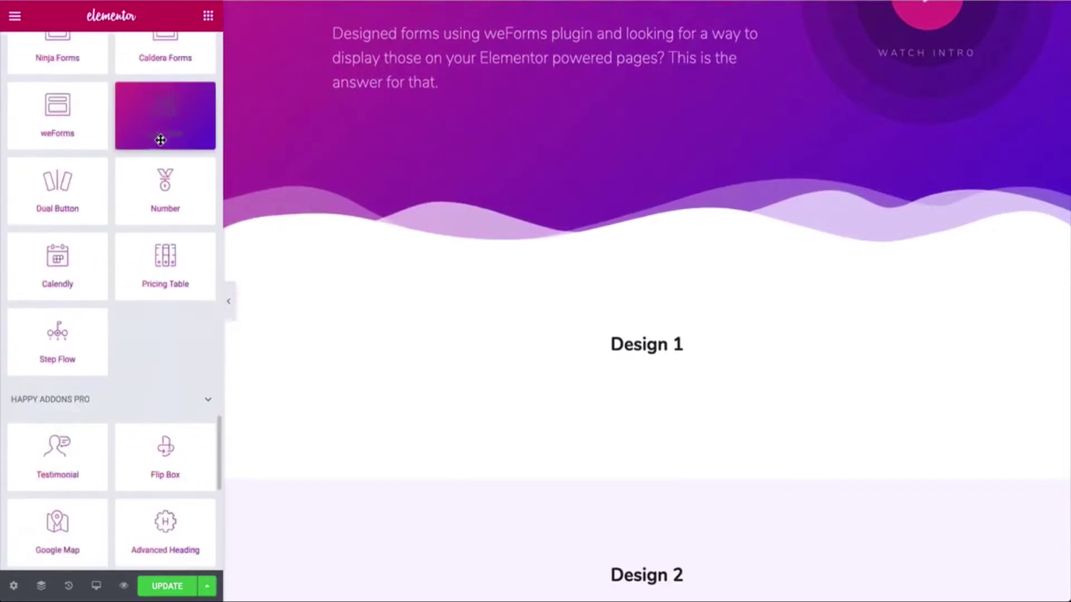
pyautogui.scroll(-5, 161, 145)
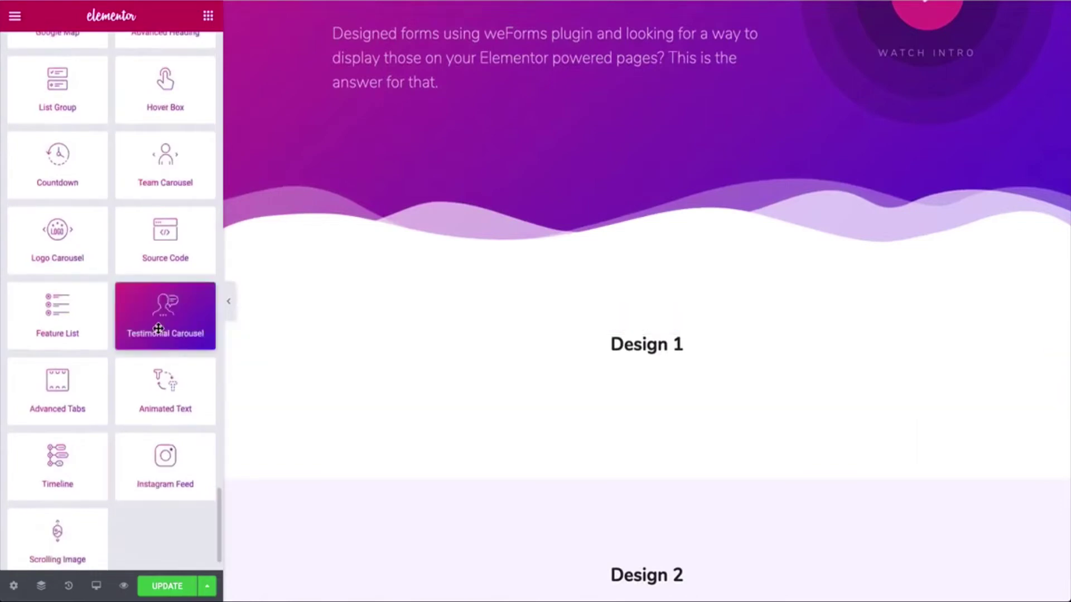
pyautogui.moveTo(157, 316); pyautogui.dragTo(637, 379)
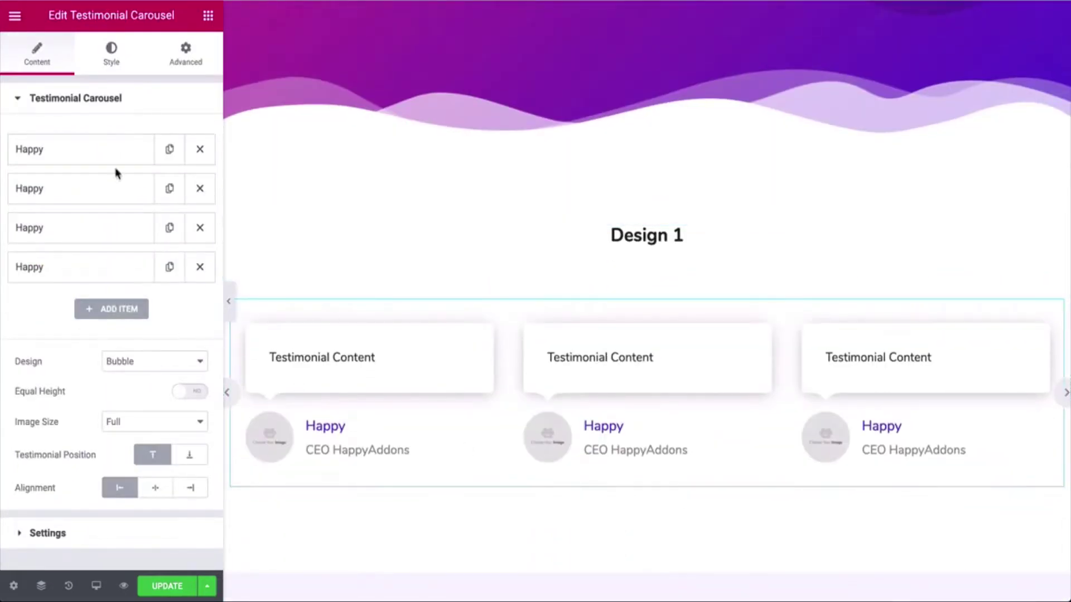
# - Fill the first testimonial with the team-s5 photo, a reviewer name, pasted job title and quote
pyautogui.click(103, 149)
pyautogui.click(94, 220)
pyautogui.scroll(-10, 117, 471)
pyautogui.click(118, 471)
pyautogui.click(998, 555)
pyautogui.doubleClick(69, 320)
pyautogui.write('Jacob Adams')
pyautogui.tripleClick(62, 372)
pyautogui.write('CMO, Kenlid Enterprise')
pyautogui.tripleClick(90, 429)
pyautogui.write("I've been using Gcal for the past few years. Since then, generating the listings for my weekly newsletter has been a snap! Now, I can't imagine doing without it.")
pyautogui.click(106, 148)
# - Give the second testimonial the team-s16 photo and delete the two leftover placeholder items
pyautogui.click(98, 188)
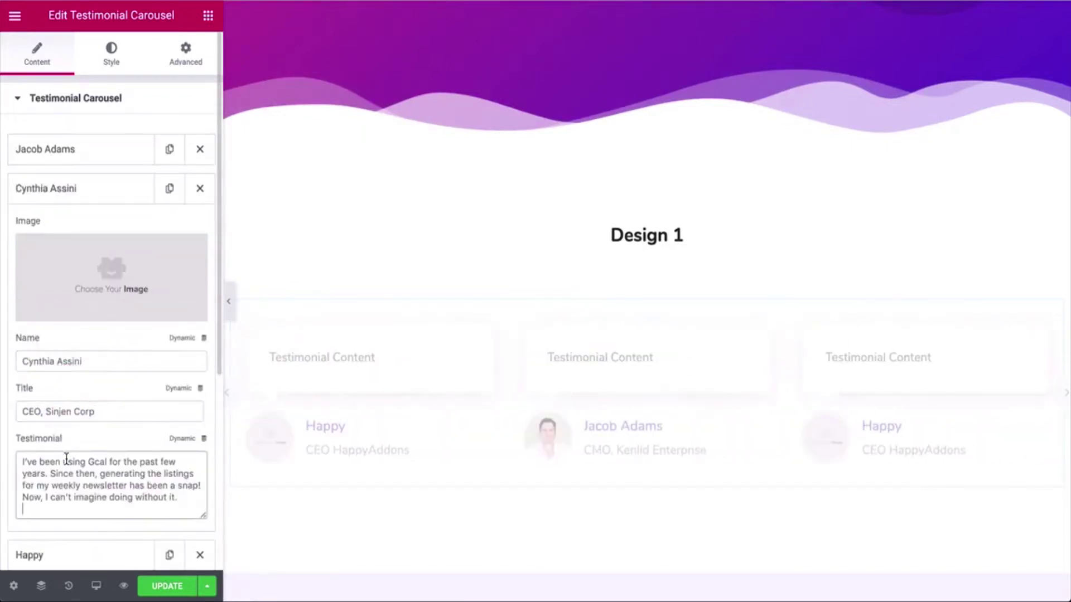
pyautogui.click(82, 245)
pyautogui.scroll(-15, 401, 351)
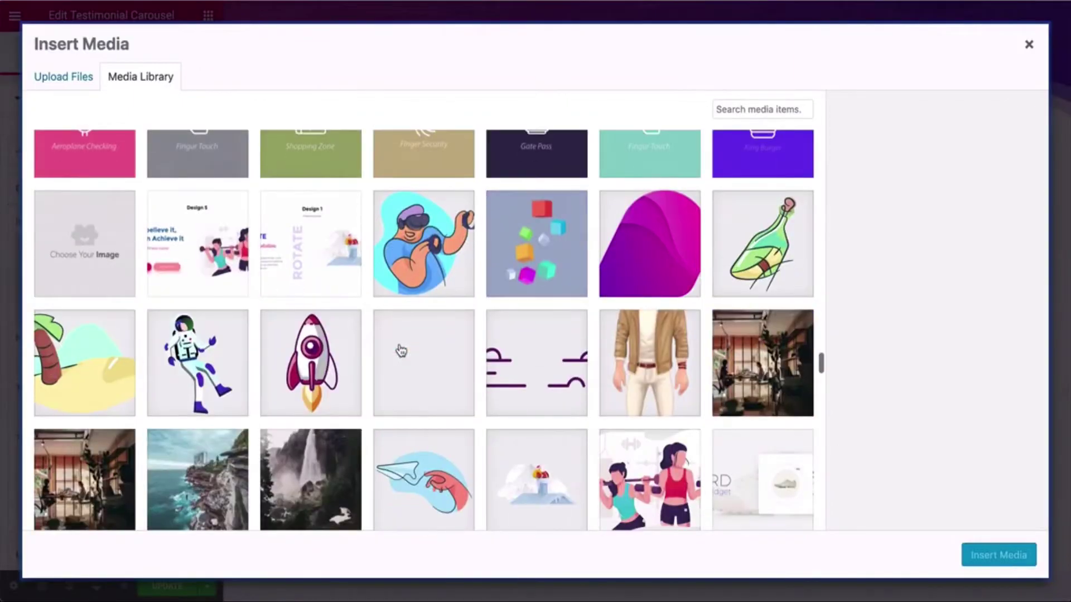
pyautogui.scroll(-5, 401, 350)
pyautogui.click(304, 364)
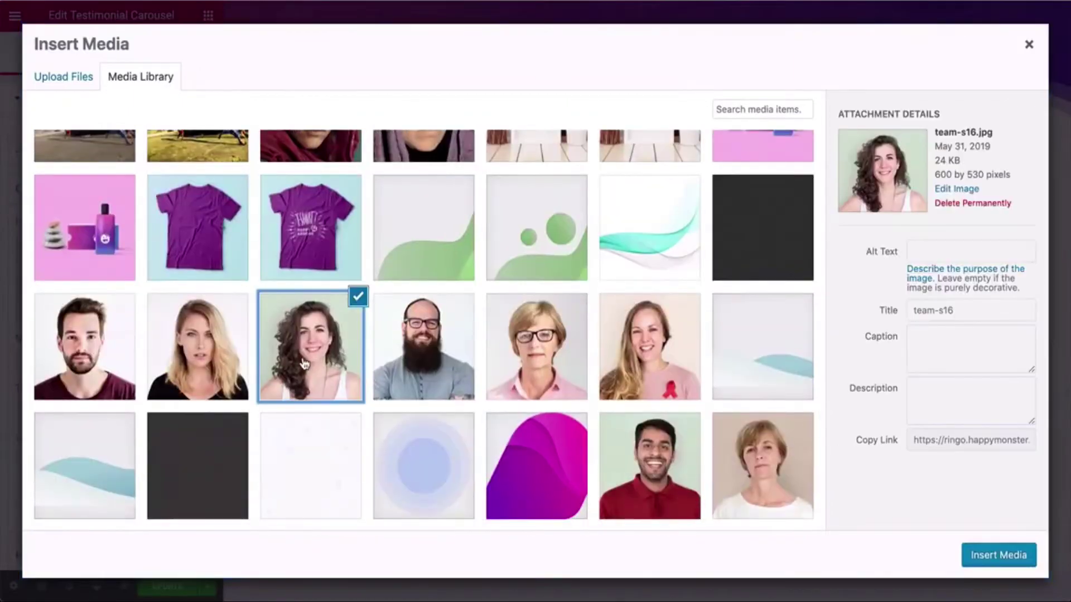
pyautogui.click(1001, 566)
pyautogui.click(146, 198)
pyautogui.click(200, 227)
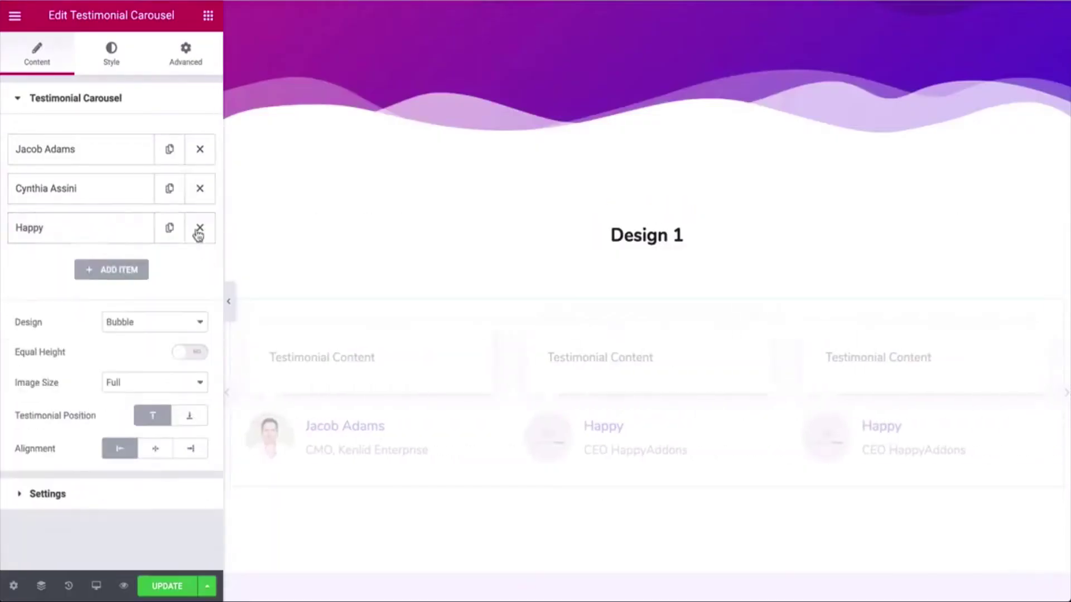
pyautogui.click(200, 228)
# - Duplicate the first testimonial and swap its photo for the portrait of a man with glasses
pyautogui.click(100, 150)
pyautogui.click(101, 150)
pyautogui.click(169, 149)
pyautogui.click(123, 246)
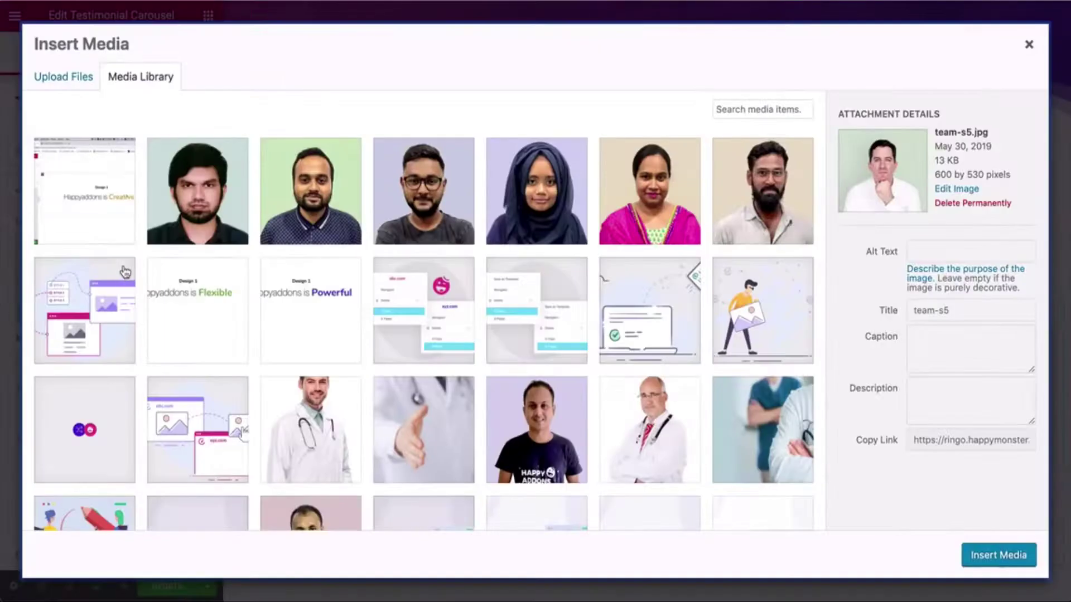
pyautogui.scroll(-15, 495, 299)
pyautogui.scroll(-7, 495, 299)
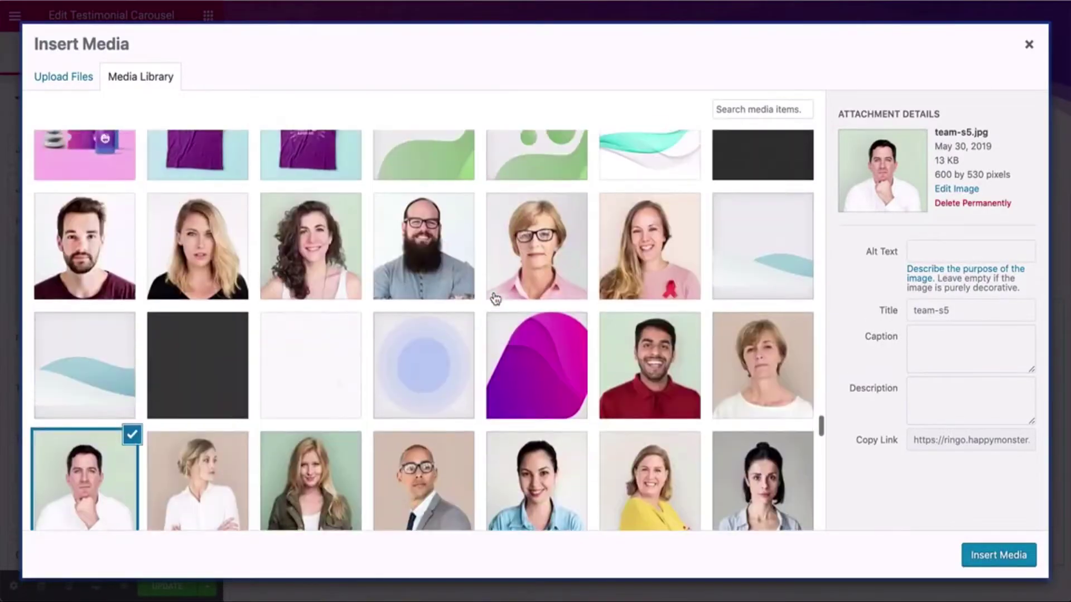
pyautogui.click(427, 384)
pyautogui.click(998, 555)
pyautogui.click(151, 195)
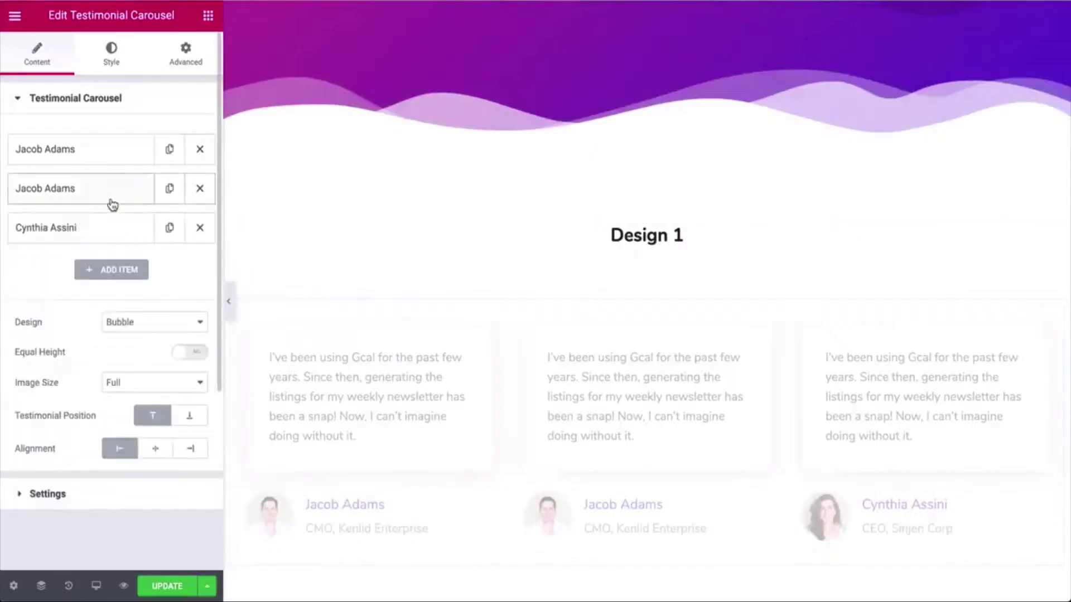
# - Duplicate the last testimonial and give the copy the portrait of a woman with glasses
pyautogui.click(169, 228)
pyautogui.click(115, 270)
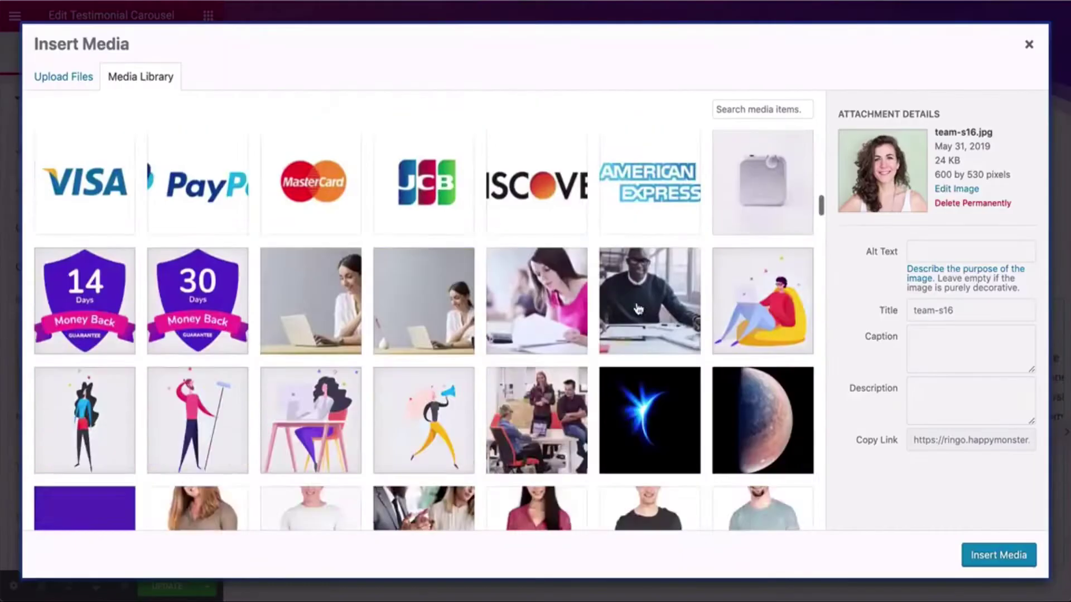
pyautogui.scroll(-10, 635, 306)
pyautogui.scroll(1, 638, 309)
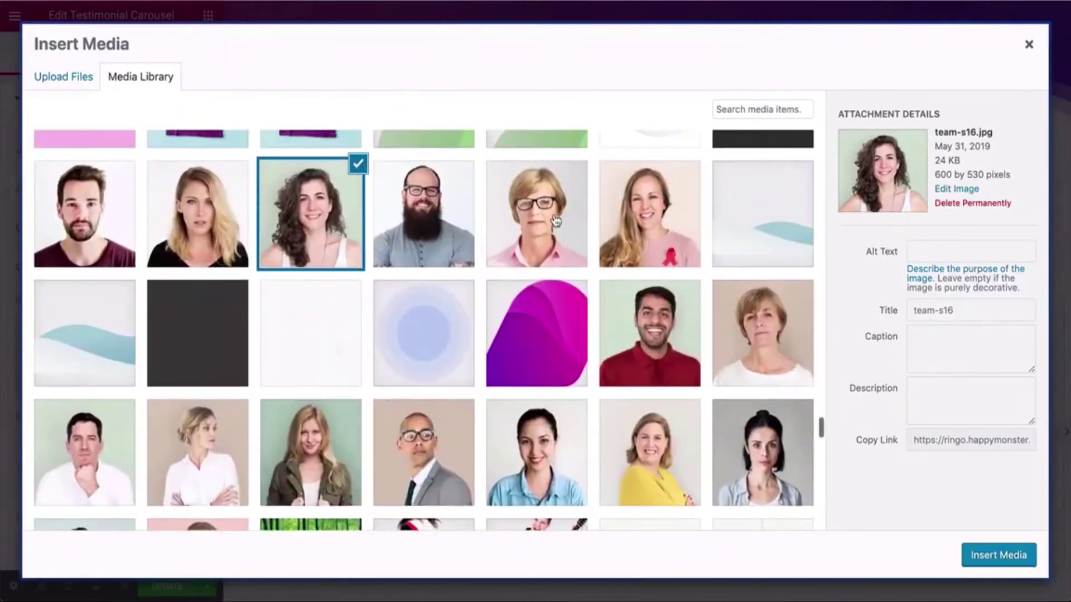
pyautogui.click(536, 215)
pyautogui.click(976, 554)
# - Preview the page with the editor panel hidden, advancing the carousel through later testimonials
pyautogui.click(104, 267)
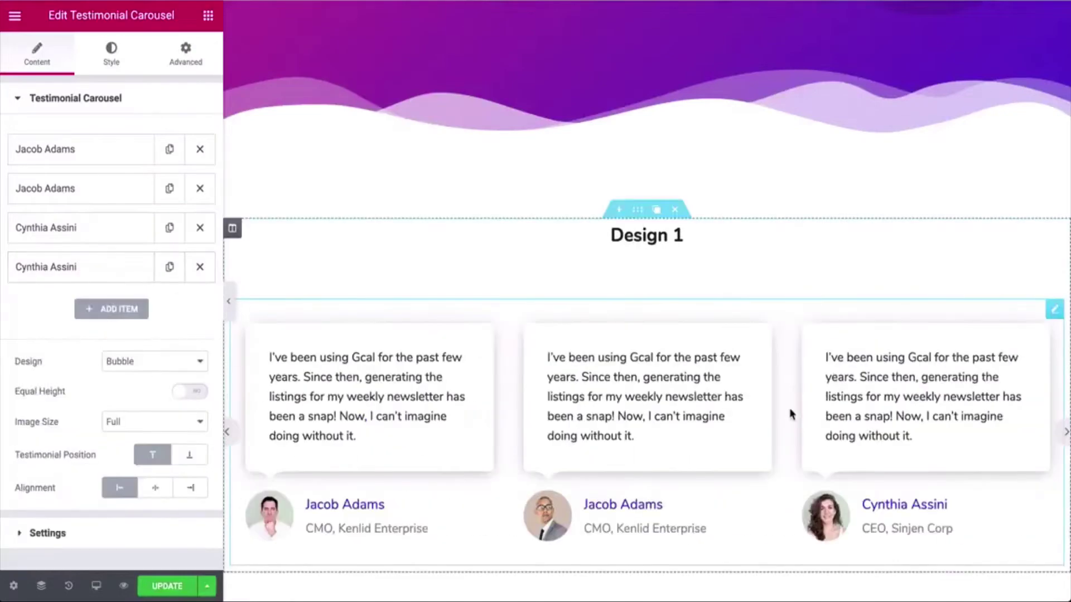
pyautogui.scroll(-1, 748, 395)
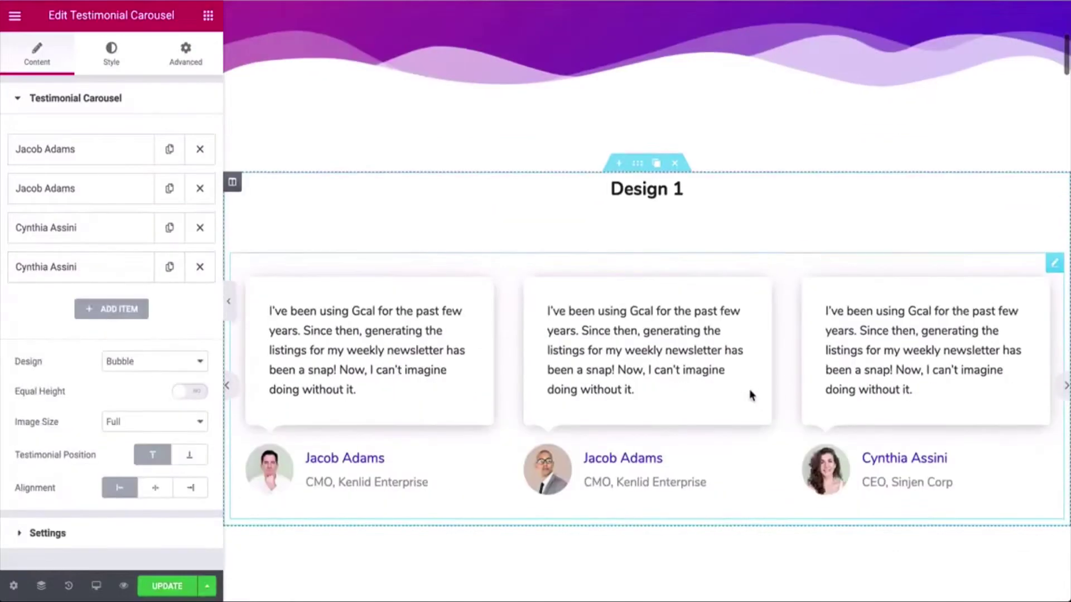
pyautogui.click(228, 301)
pyautogui.click(955, 386)
pyautogui.click(954, 386)
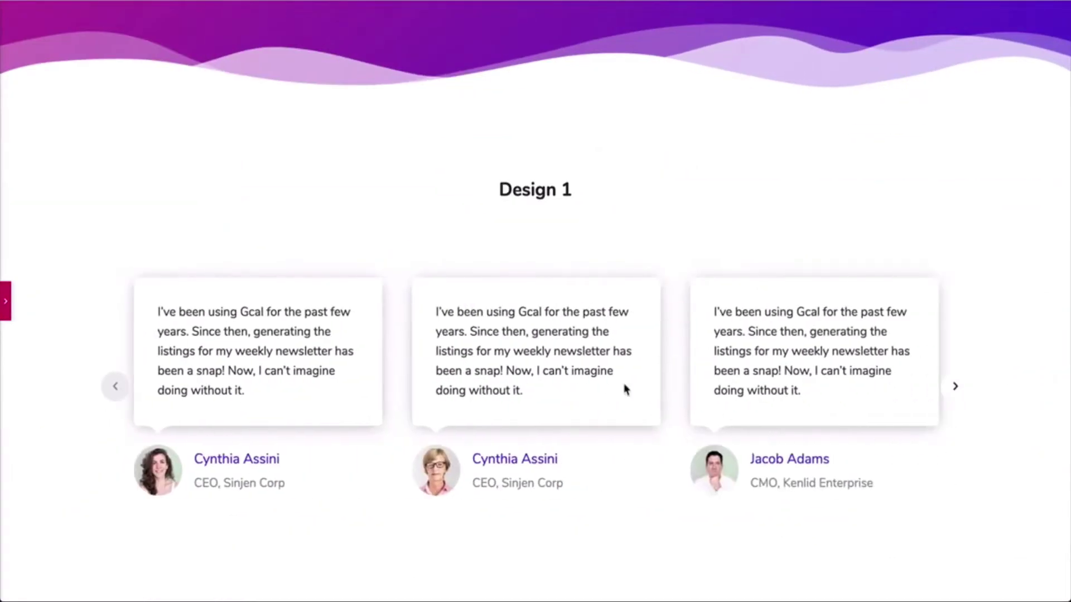
pyautogui.click(5, 296)
# - Try the design, position and alignment options, settling on Default design, testimonial on top, left-aligned
pyautogui.click(136, 361)
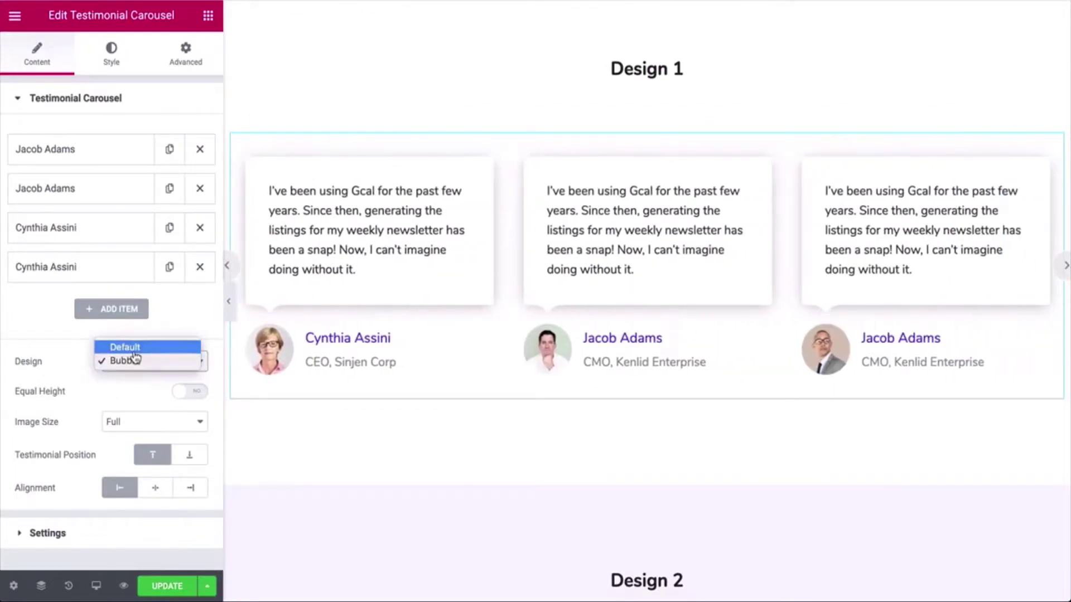
pyautogui.click(134, 351)
pyautogui.click(132, 377)
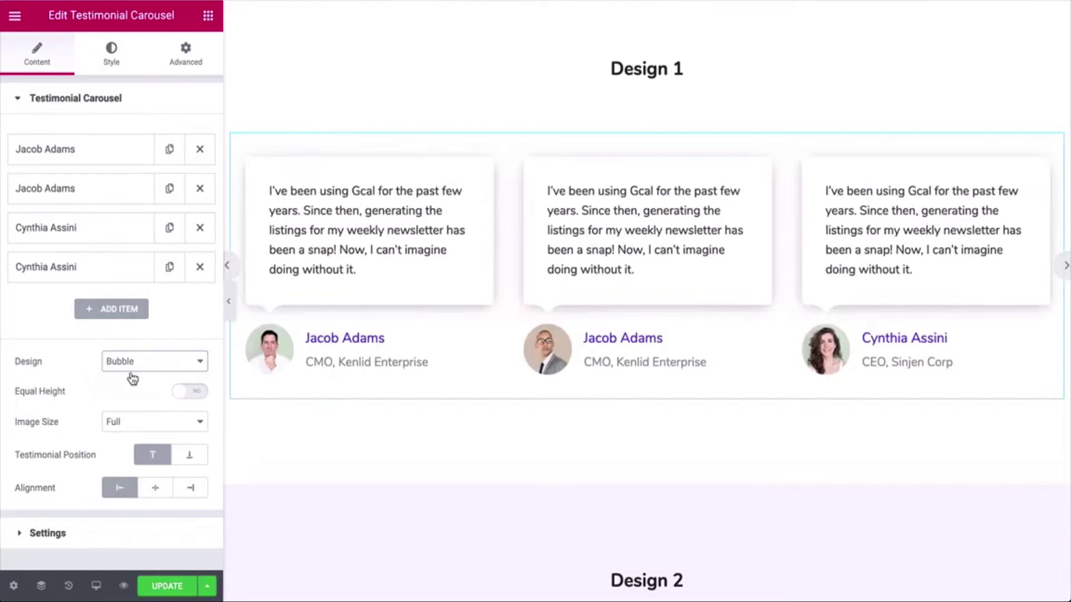
pyautogui.click(191, 457)
pyautogui.click(154, 457)
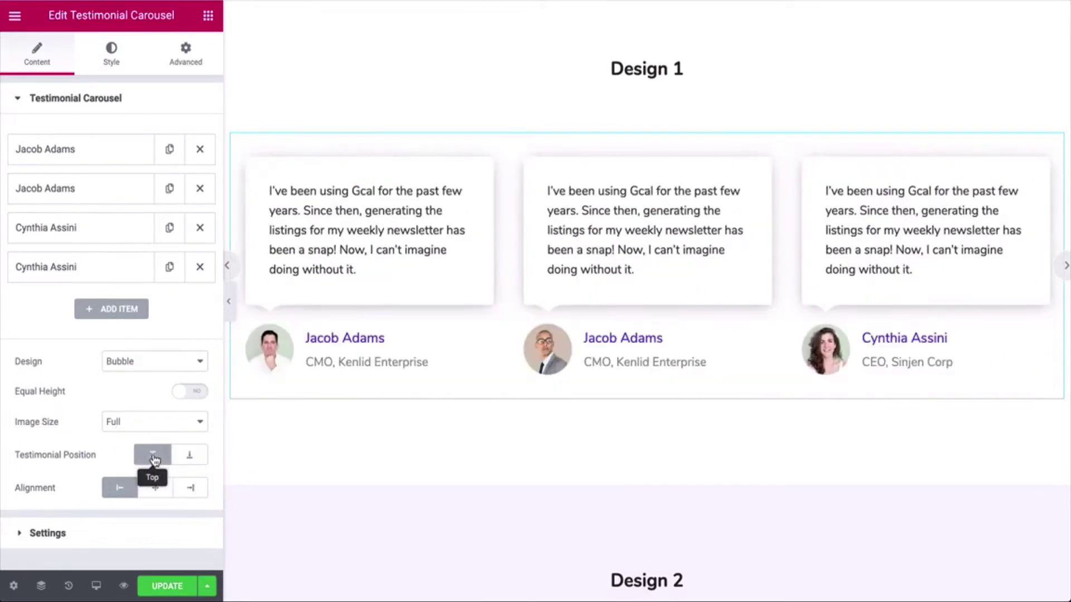
pyautogui.click(155, 488)
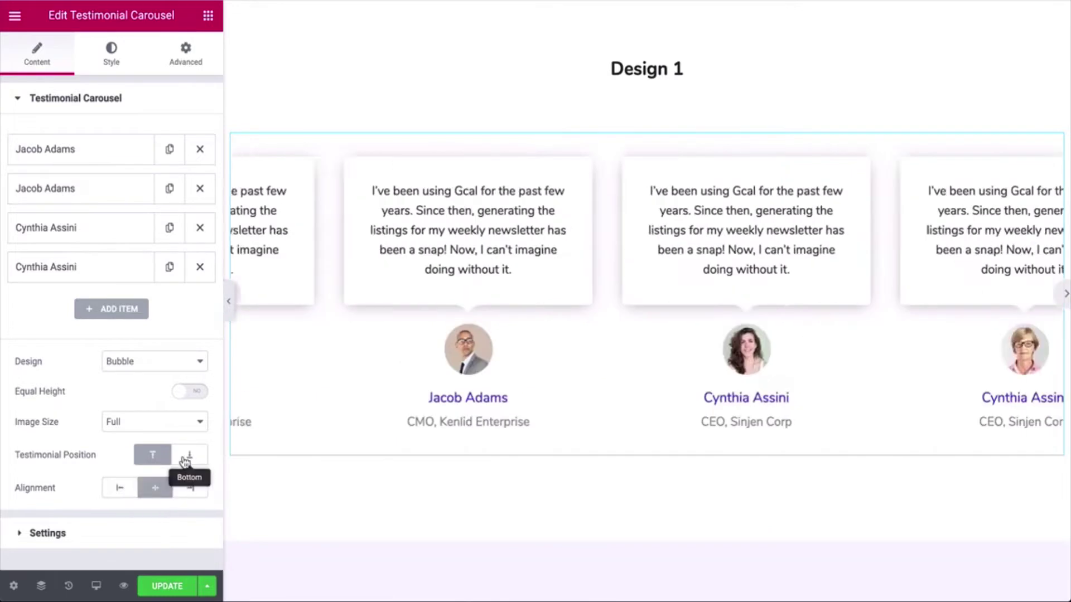
pyautogui.click(185, 459)
pyautogui.click(190, 493)
pyautogui.click(152, 489)
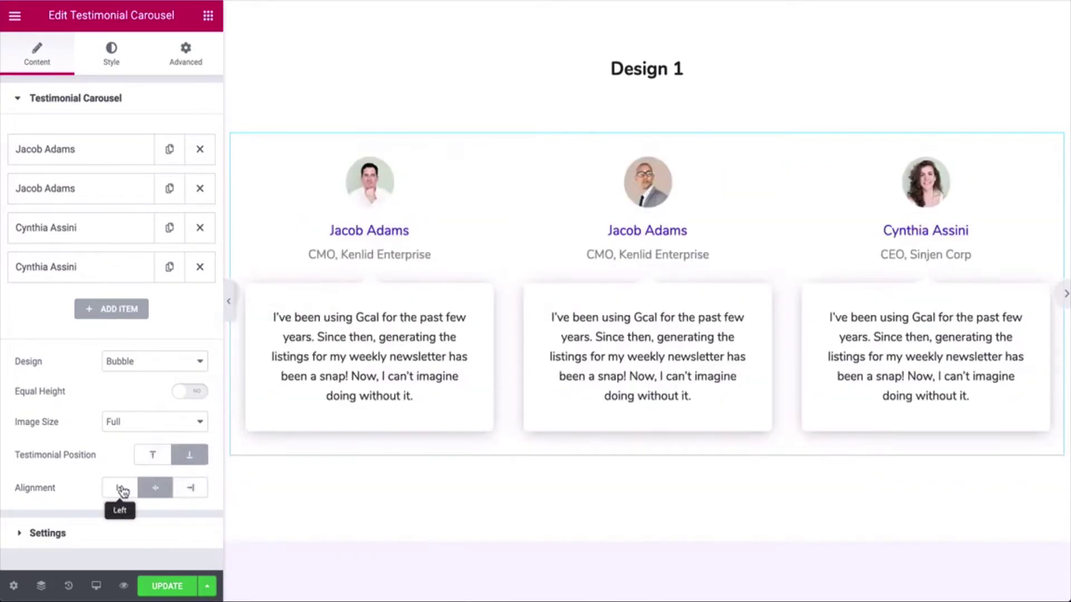
pyautogui.click(120, 488)
pyautogui.click(152, 454)
pyautogui.click(137, 362)
pyautogui.click(126, 348)
pyautogui.scroll(3, 530, 279)
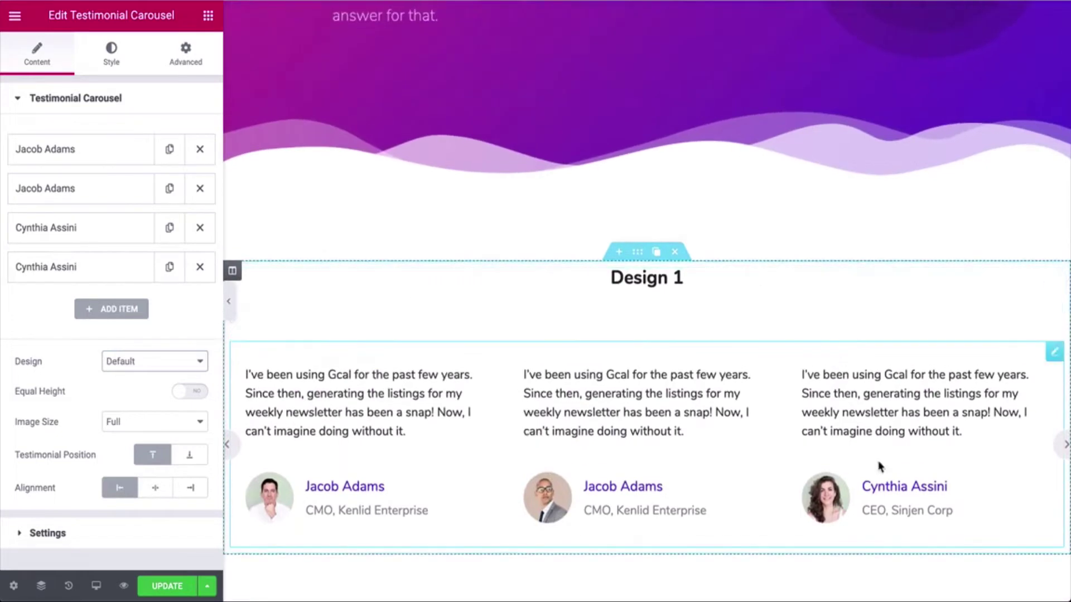
# - On the Style tab, clear the Space Between Items value and keep the border type at None
pyautogui.click(111, 55)
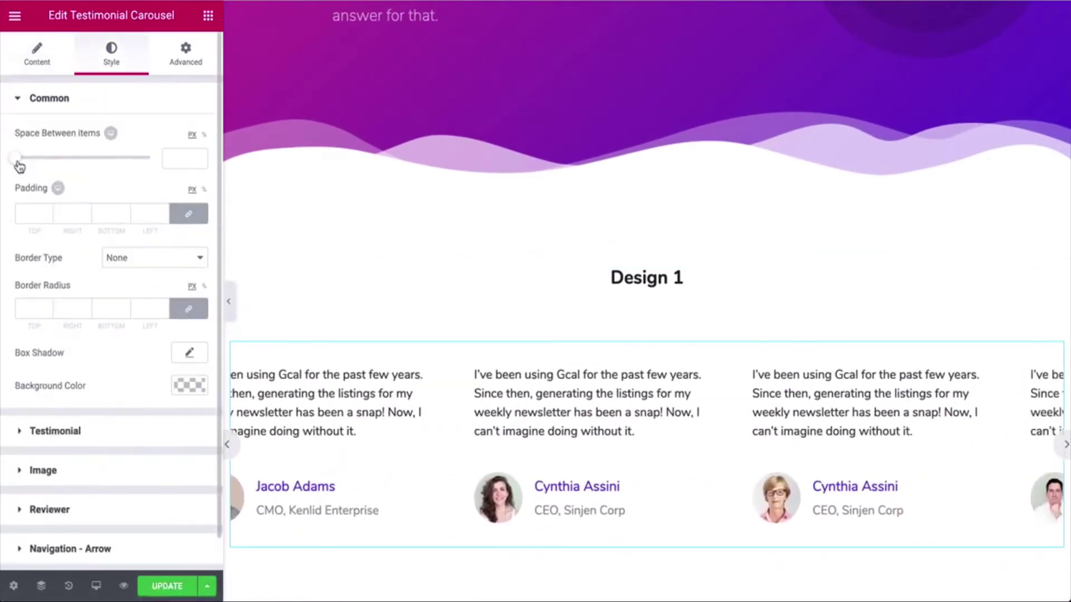
pyautogui.moveTo(18, 164); pyautogui.dragTo(64, 163)
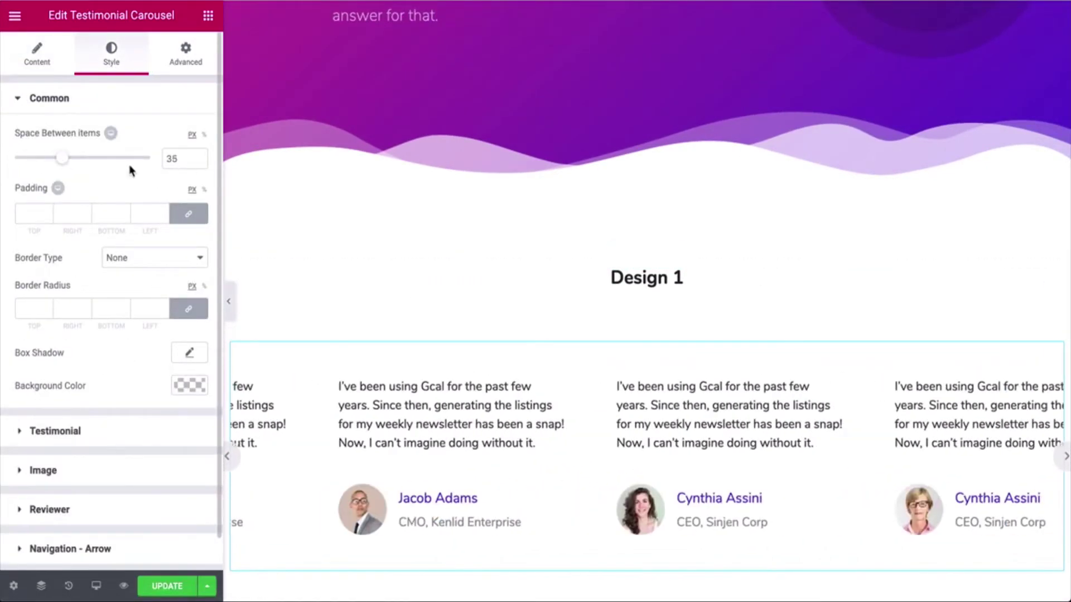
pyautogui.doubleClick(173, 159)
pyautogui.press('BackSpace')
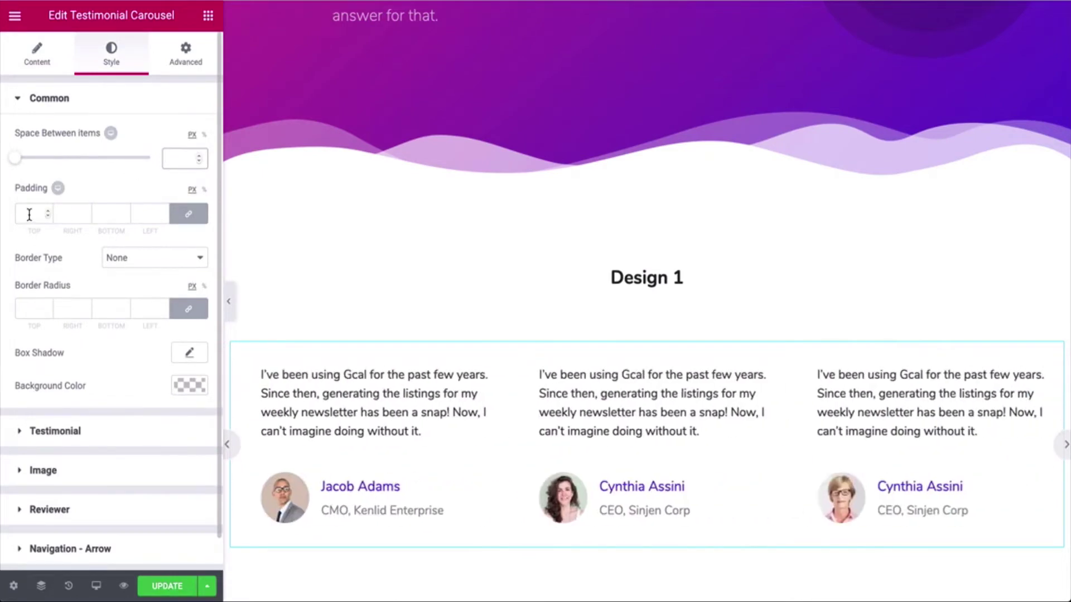
pyautogui.click(134, 258)
pyautogui.click(72, 267)
# - Set the reviewer image width and height to 50
pyautogui.scroll(-1, 60, 368)
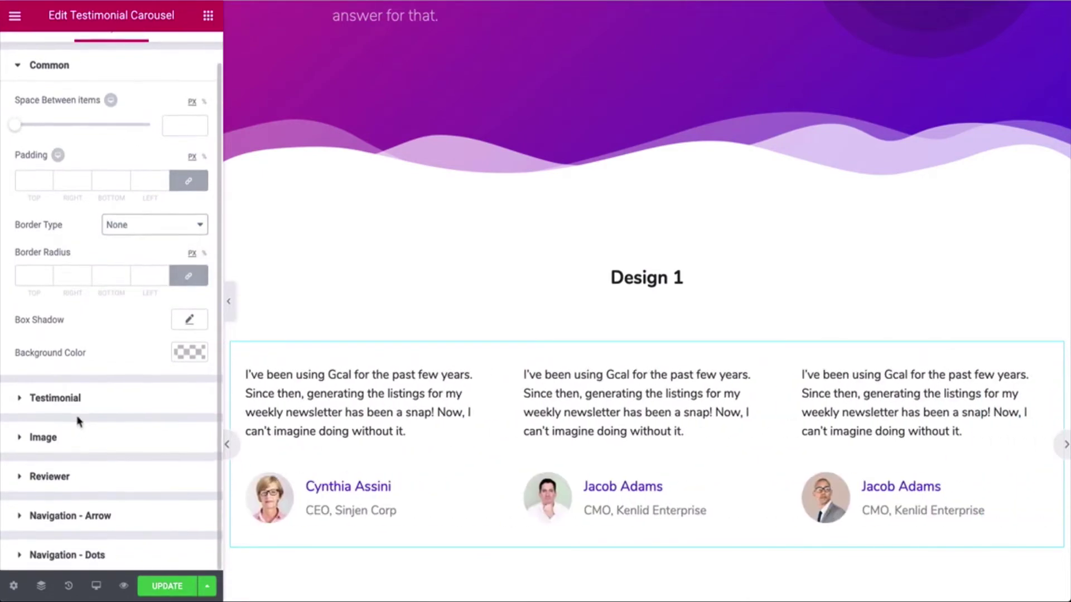
pyautogui.click(74, 437)
pyautogui.click(181, 235)
pyautogui.write('70')
pyautogui.press('BackSpace')
pyautogui.press('BackSpace')
pyautogui.write('50')
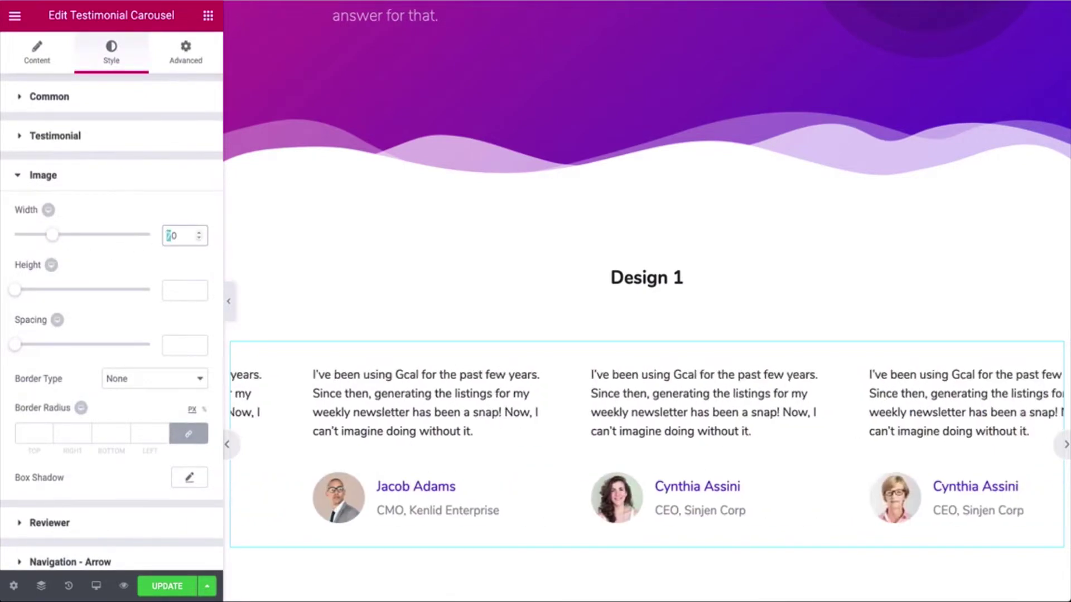
pyautogui.click(184, 290)
pyautogui.write('50')
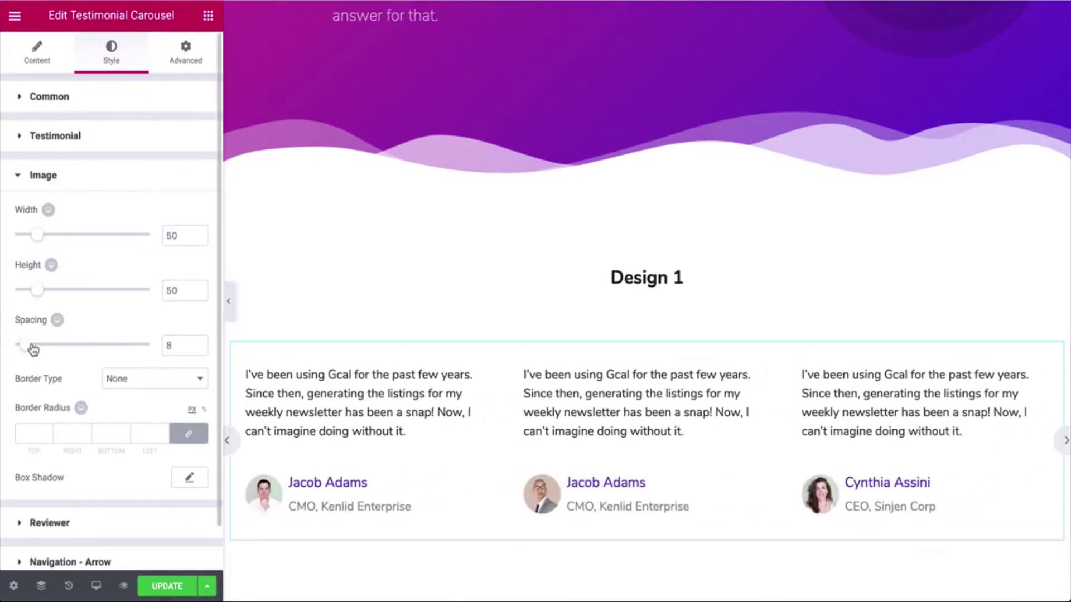
pyautogui.scroll(-1, 67, 362)
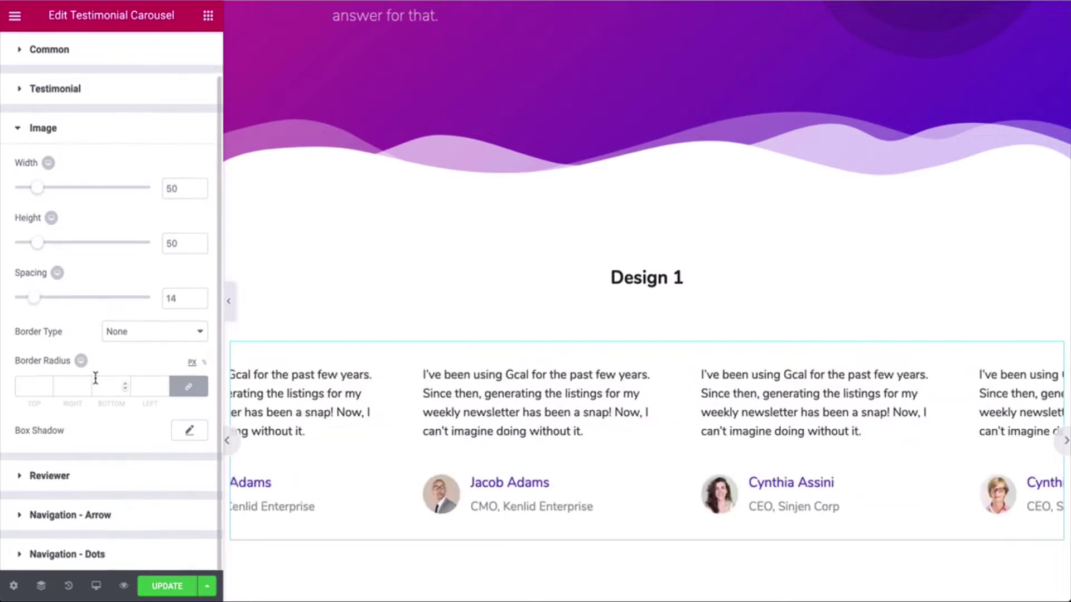
# - Adjust the spacing below reviewer names and set their typography weight to Bold
pyautogui.click(50, 479)
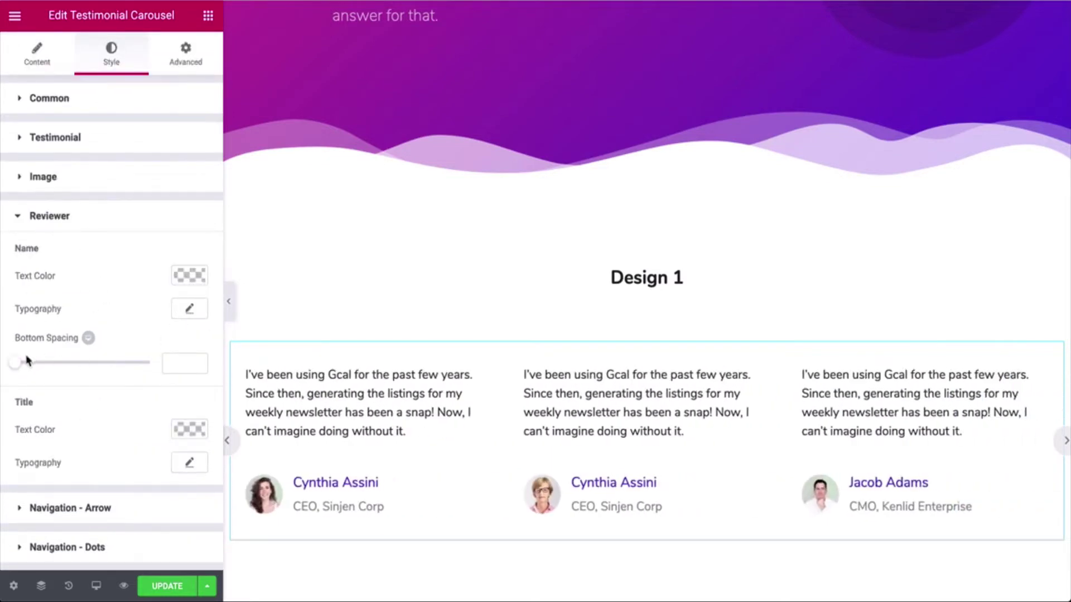
pyautogui.moveTo(27, 360); pyautogui.dragTo(35, 367)
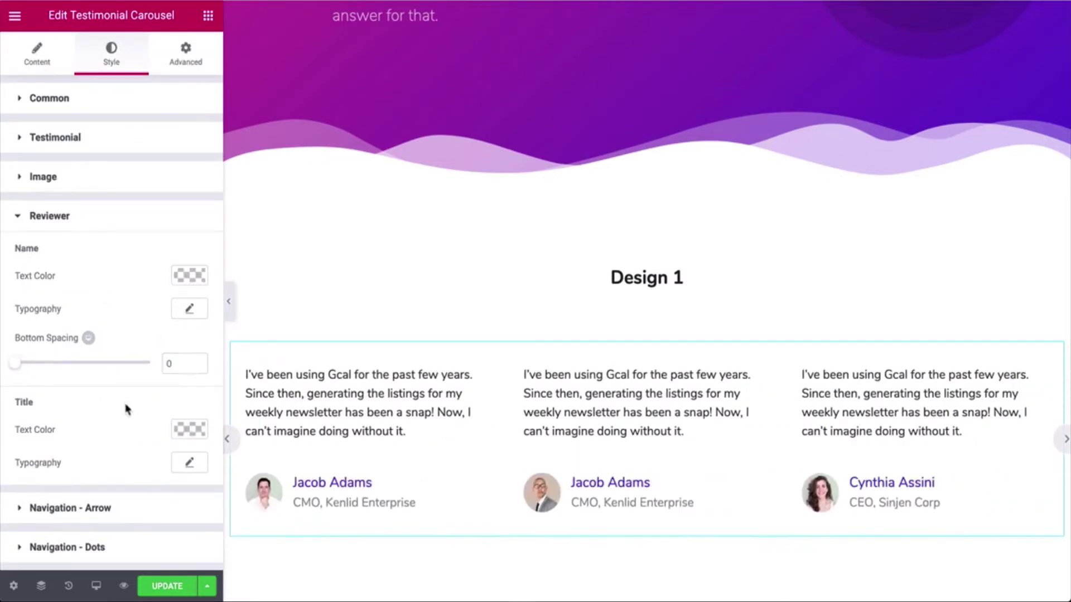
pyautogui.click(190, 274)
pyautogui.click(124, 223)
pyautogui.click(124, 221)
pyautogui.click(190, 308)
pyautogui.click(133, 444)
pyautogui.click(126, 464)
pyautogui.click(119, 301)
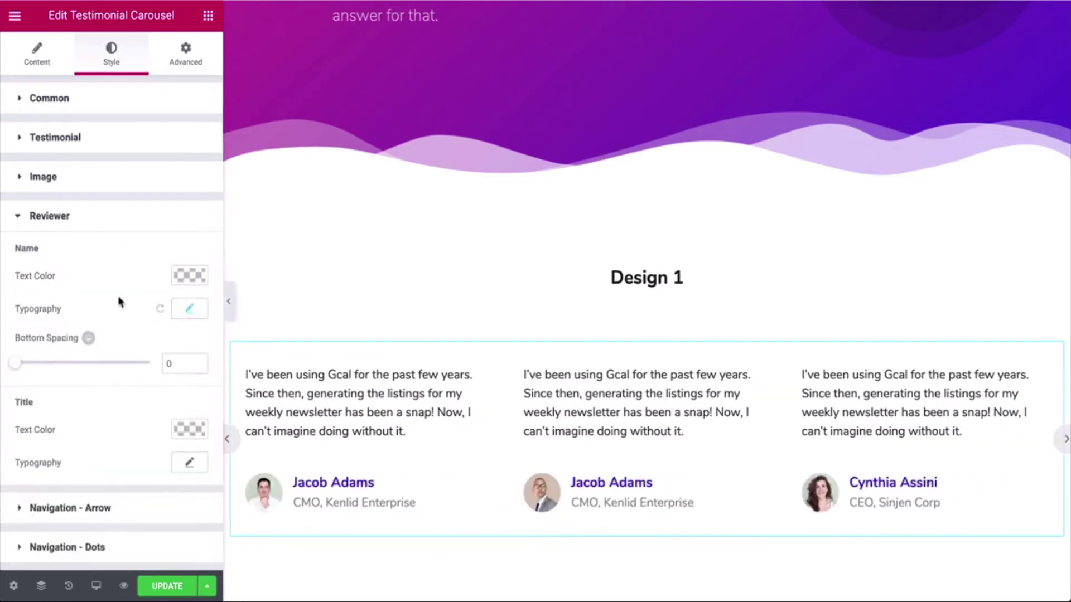
# - Give the job titles a light grey text colour and review their typography settings
pyautogui.click(188, 430)
pyautogui.click(15, 417)
pyautogui.click(5, 443)
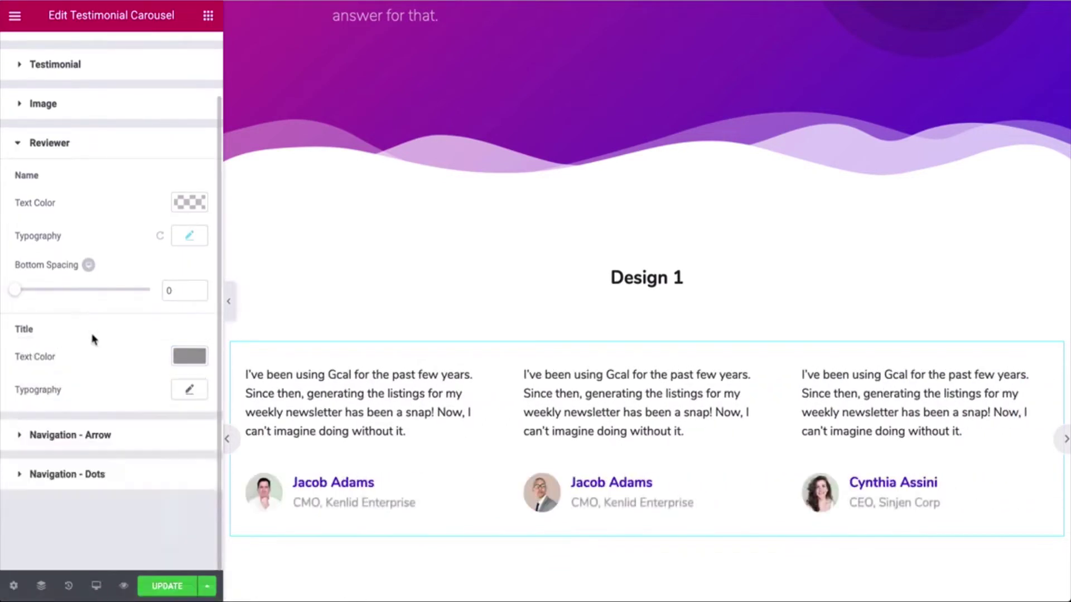
pyautogui.click(189, 389)
pyautogui.scroll(-5, 184, 457)
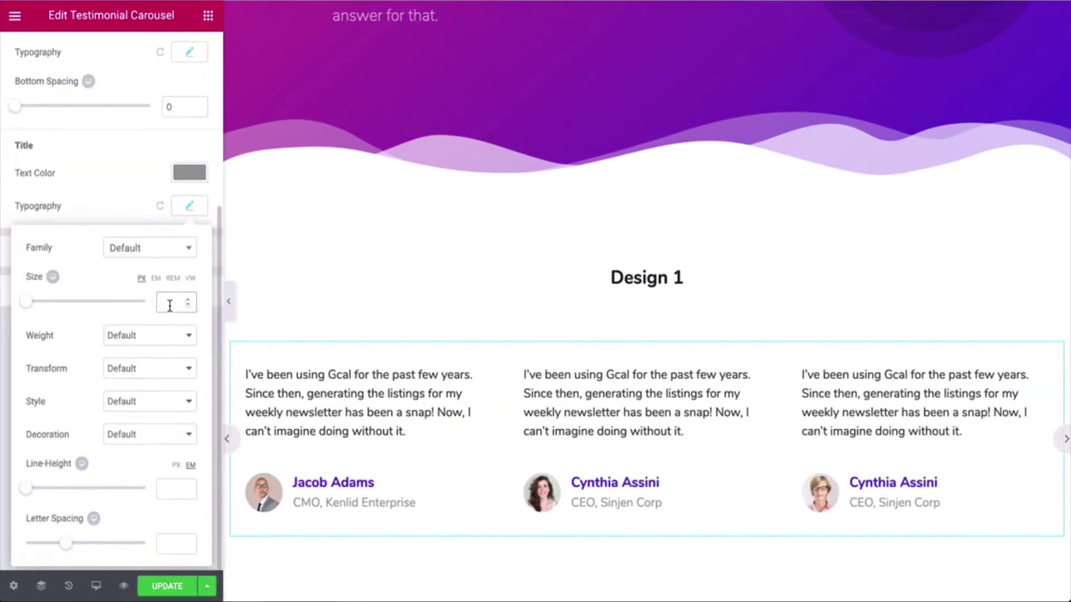
pyautogui.click(690, 449)
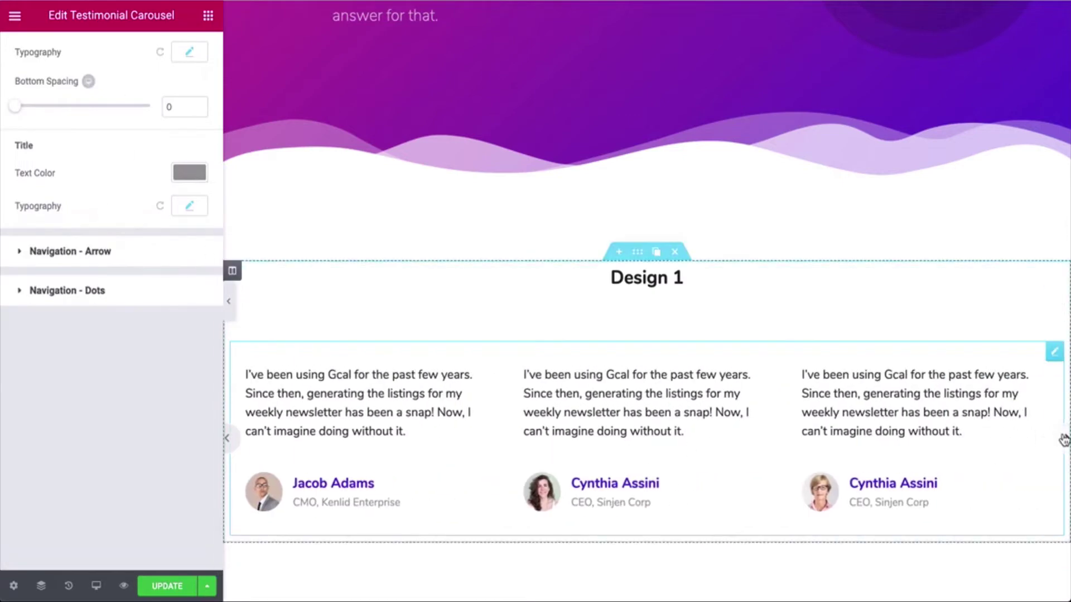
# - Set the navigation arrows' normal colours, with a light grey #ededed background
pyautogui.scroll(2, 120, 335)
pyautogui.click(118, 363)
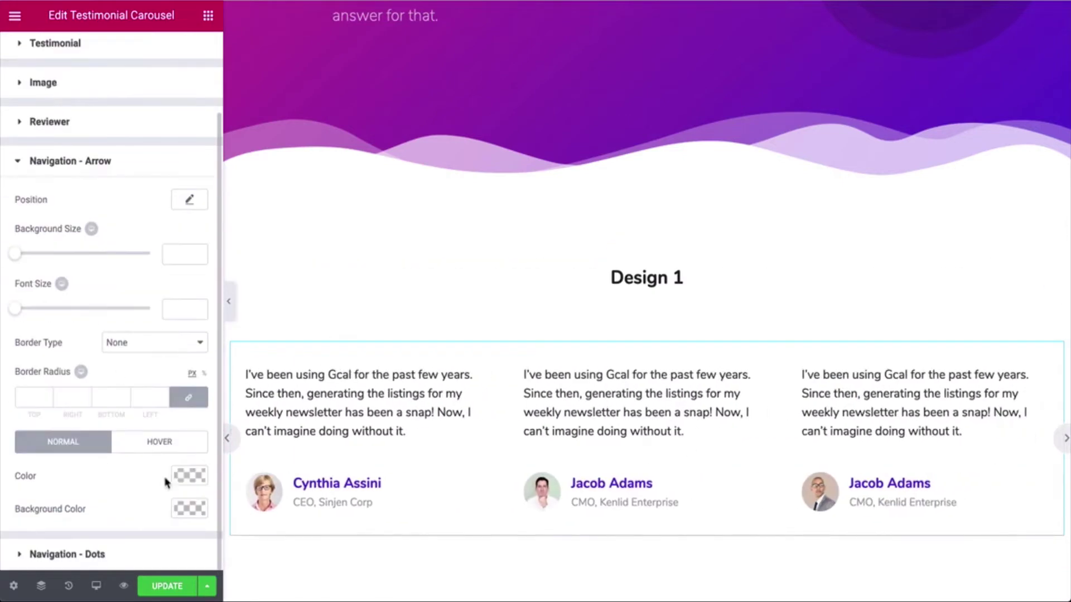
pyautogui.click(189, 476)
pyautogui.scroll(-2, 112, 474)
pyautogui.moveTo(28, 454); pyautogui.dragTo(8, 443)
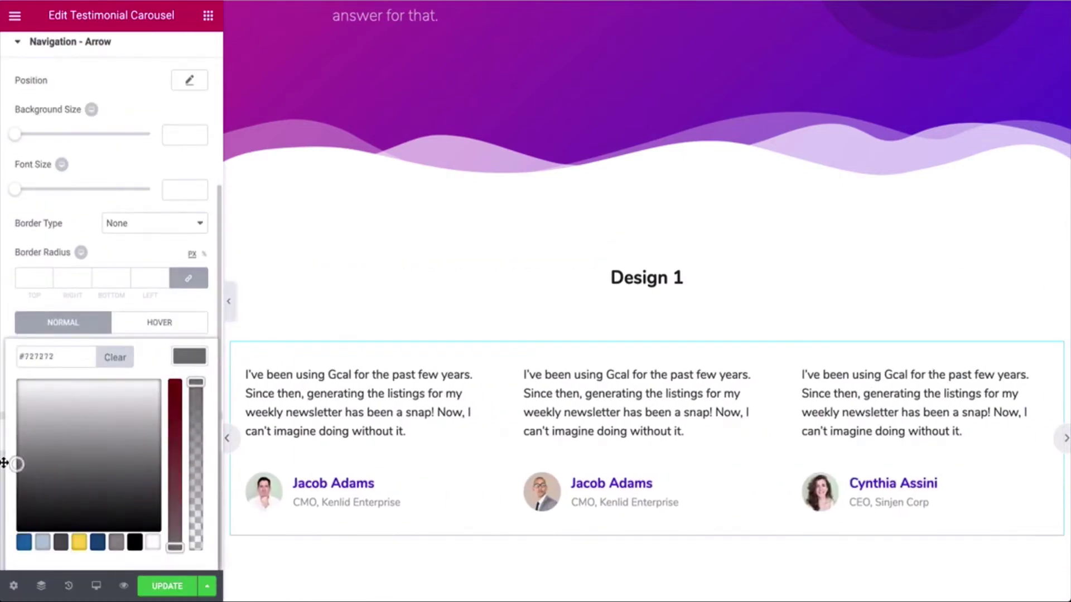
pyautogui.click(5, 463)
pyautogui.click(189, 387)
pyautogui.scroll(-1, 22, 398)
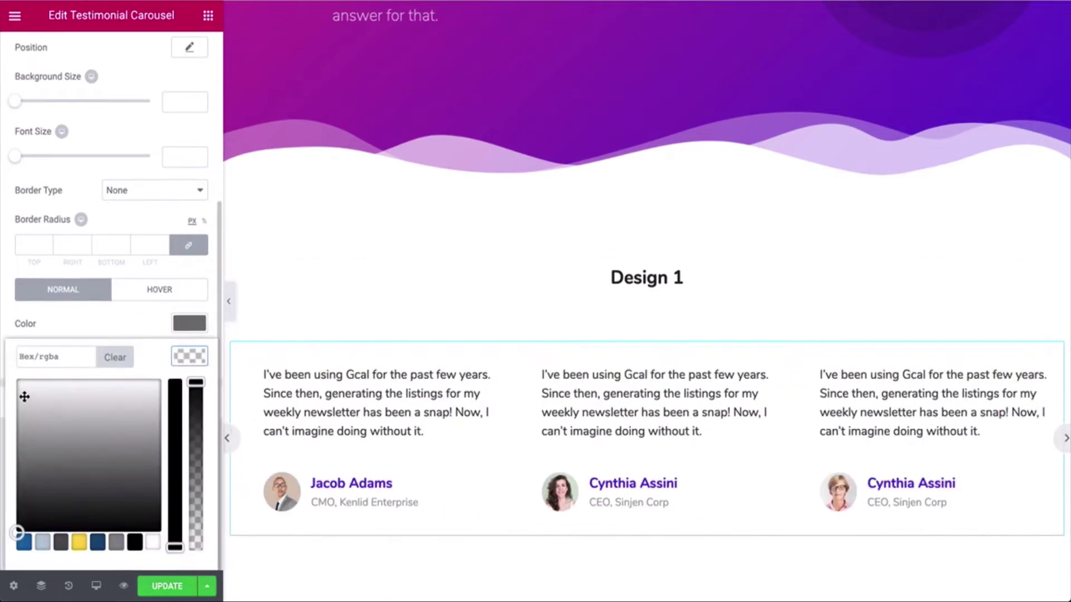
pyautogui.moveTo(22, 398); pyautogui.dragTo(13, 388)
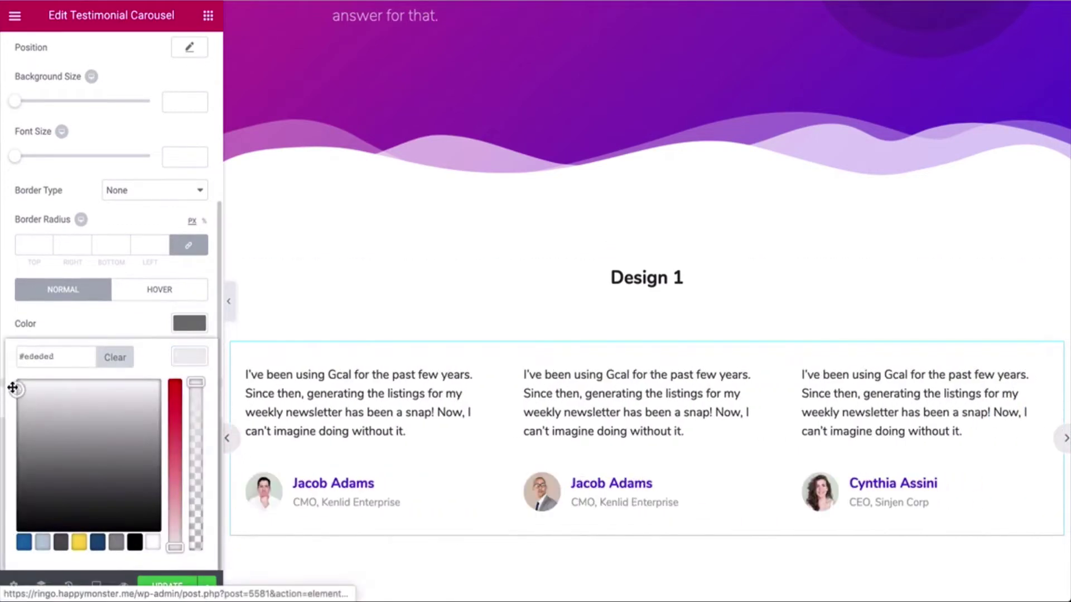
pyautogui.click(136, 332)
# - Give the arrows a solid border type with 0 border radius and 0 border width
pyautogui.click(154, 191)
pyautogui.click(131, 207)
pyautogui.scroll(3, 22, 318)
pyautogui.scroll(-3, 22, 318)
pyautogui.click(30, 397)
pyautogui.write('0')
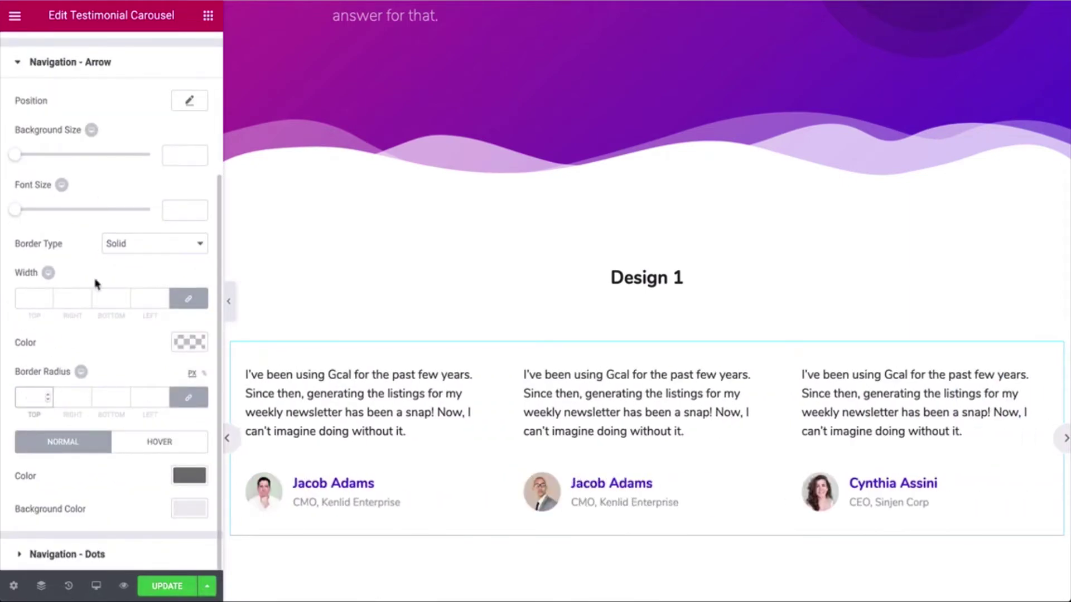
pyautogui.click(30, 299)
pyautogui.write('0')
# - Make the arrows' hover background colour purple
pyautogui.click(151, 447)
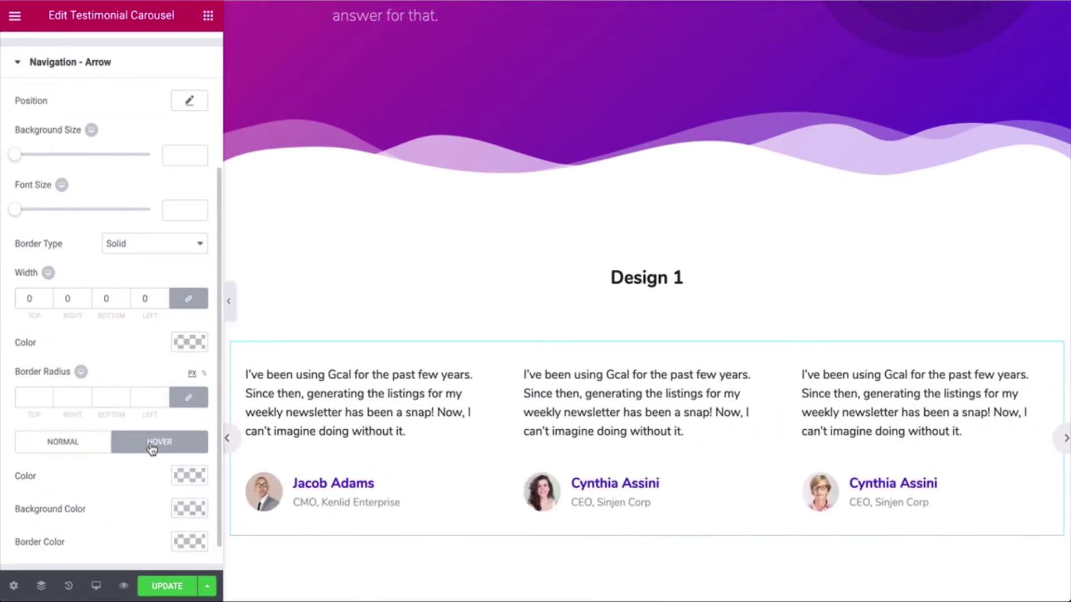
pyautogui.click(190, 475)
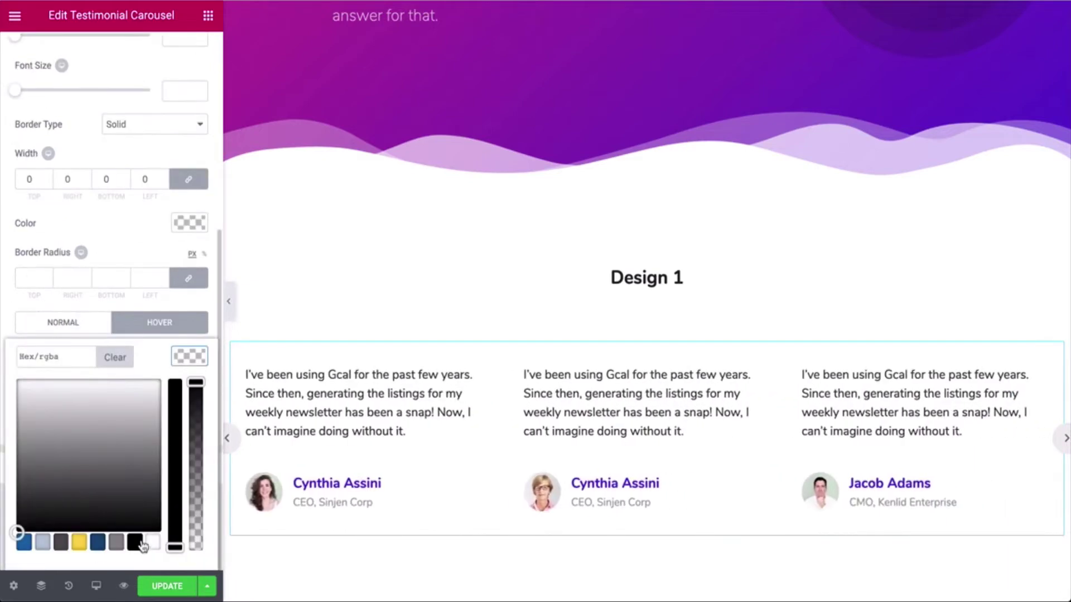
pyautogui.click(87, 310)
pyautogui.click(187, 390)
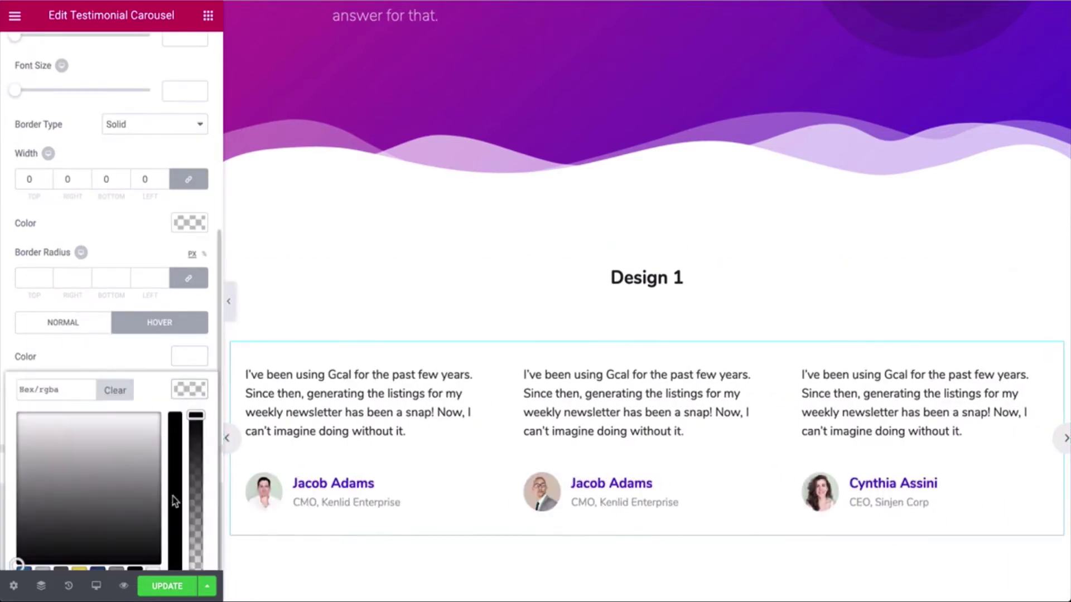
pyautogui.click(175, 500)
pyautogui.click(121, 395)
pyautogui.click(229, 437)
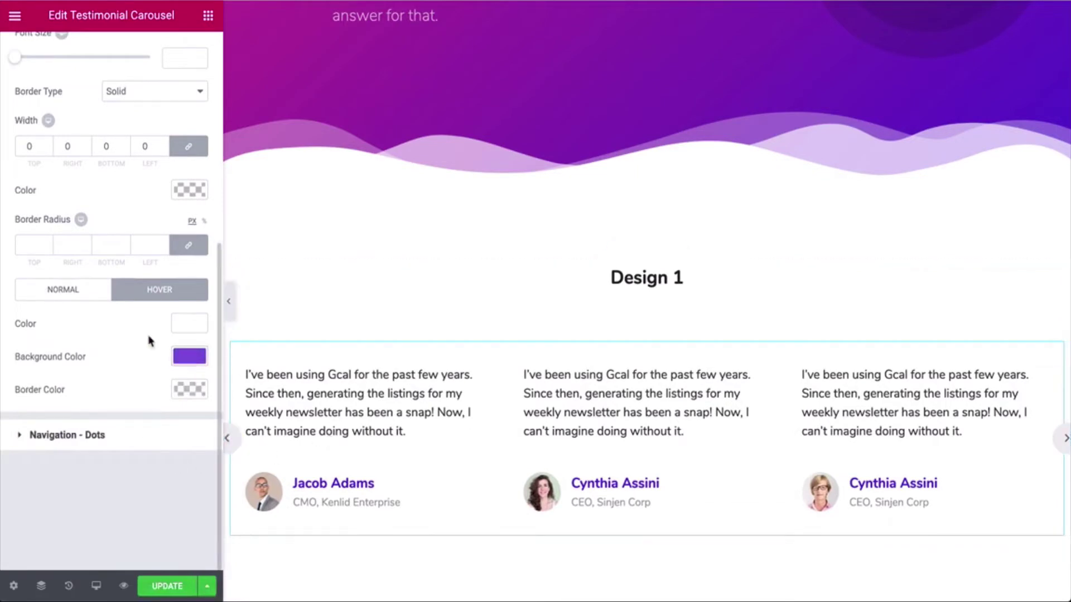
pyautogui.scroll(5, 143, 301)
# - Move the Design 1 carousel arrows to a horizontal offset of -80
pyautogui.click(189, 230)
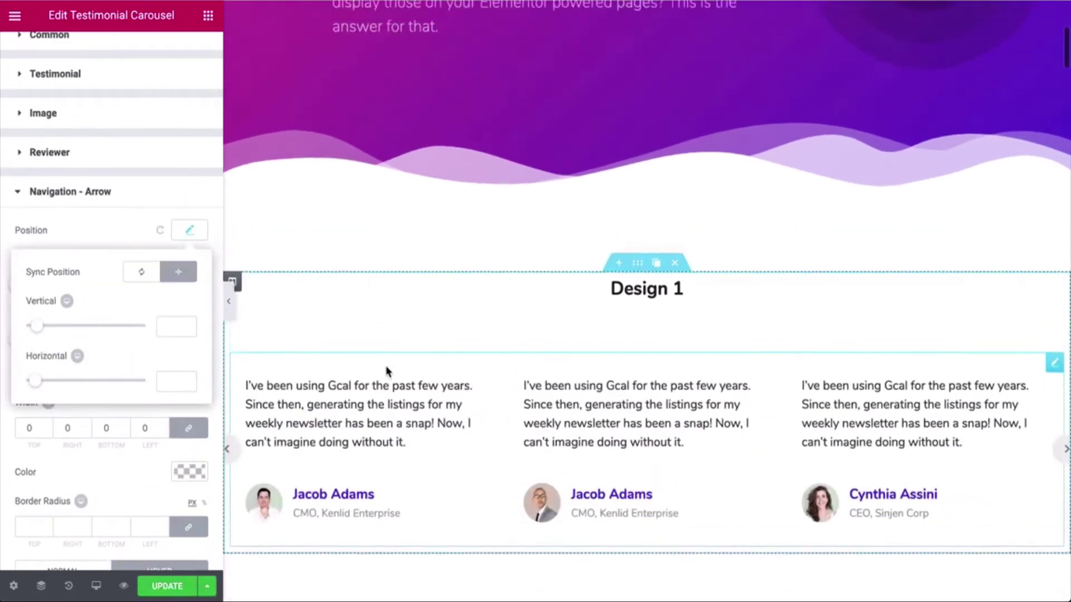
pyautogui.moveTo(35, 382); pyautogui.dragTo(40, 383)
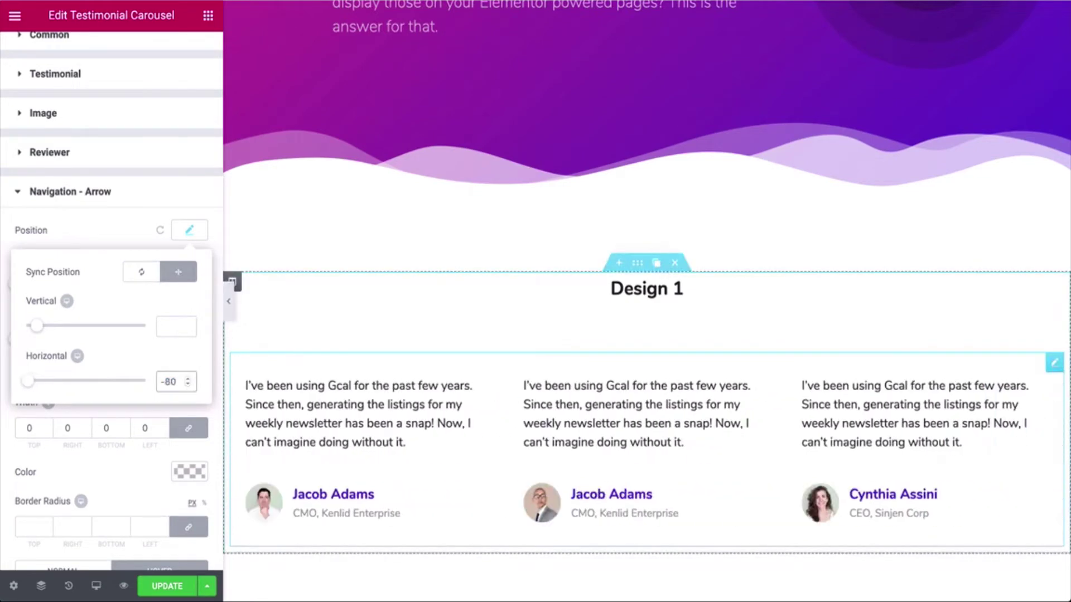
pyautogui.click(323, 407)
# - Preview the Design 1 carousel in a widened view, advancing it four slides with its arrows
pyautogui.click(228, 304)
pyautogui.click(996, 454)
pyautogui.click(996, 456)
pyautogui.click(996, 456)
pyautogui.click(997, 458)
pyautogui.click(6, 301)
pyautogui.scroll(-6, 571, 320)
# - Copy the Design 1 testimonial carousel and paste it into the Design 2 section
pyautogui.scroll(3, 239, 184)
pyautogui.rightClick(1053, 90)
pyautogui.click(638, 480)
pyautogui.rightClick(641, 479)
pyautogui.click(677, 366)
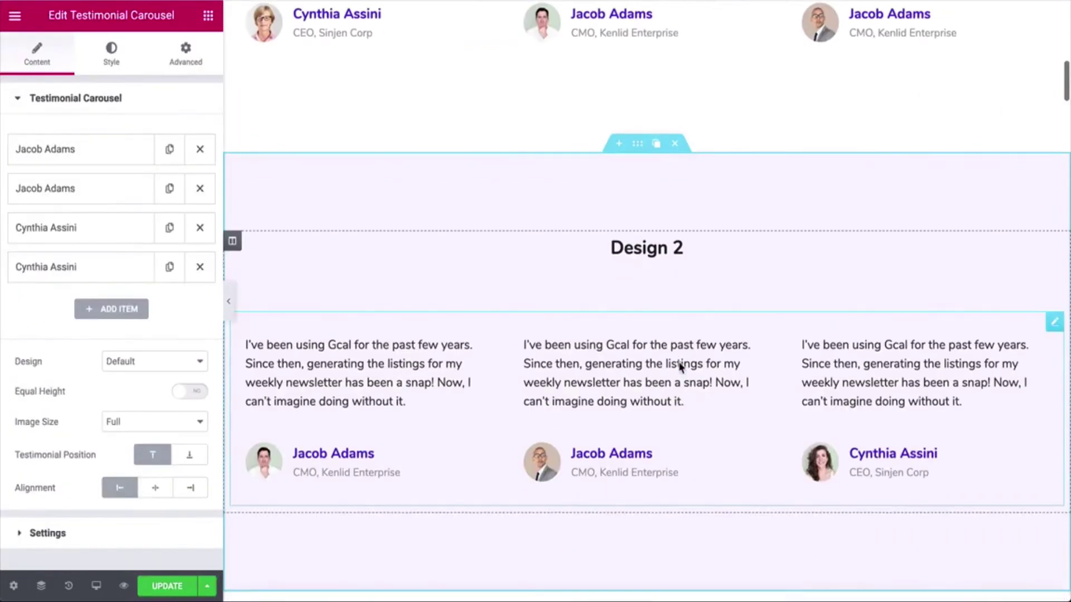
# - Set the pasted carousel to show 2 slides, trying vertical mode and turning it back off
pyautogui.click(131, 546)
pyautogui.click(150, 396)
pyautogui.click(124, 380)
pyautogui.click(189, 333)
pyautogui.click(96, 109)
pyautogui.click(114, 531)
pyautogui.click(189, 334)
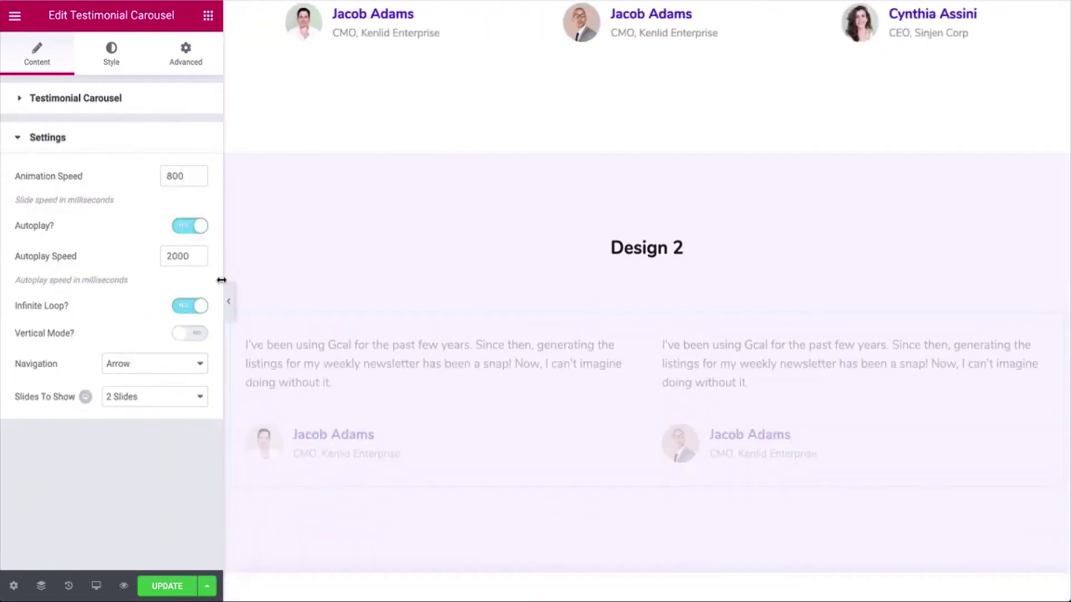
pyautogui.click(92, 106)
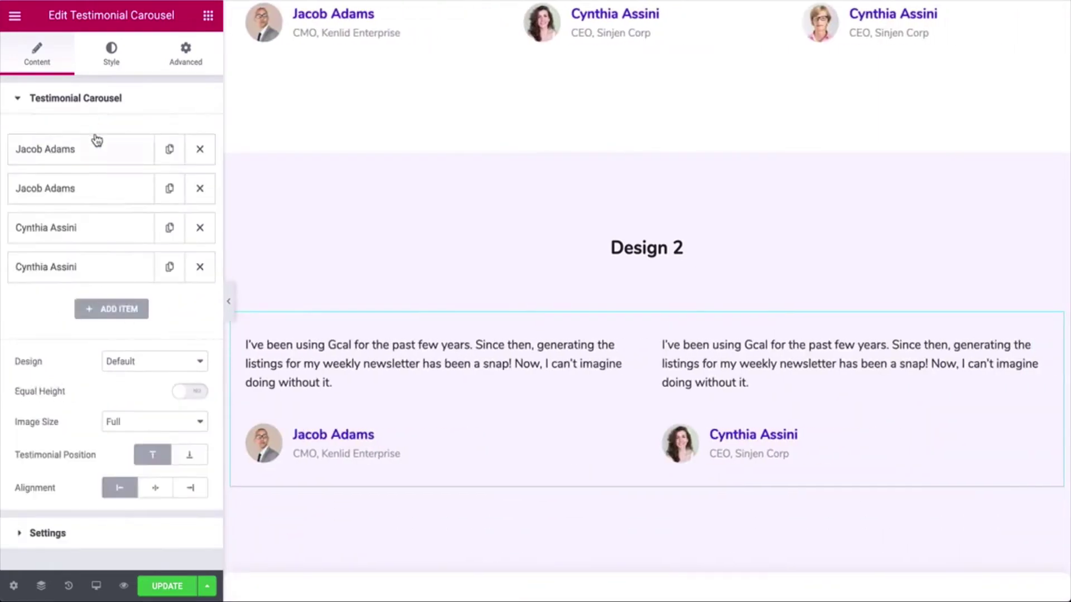
# - Give the Design 2 cards a solid border, 30 padding and 10 spacing between cards
pyautogui.click(111, 50)
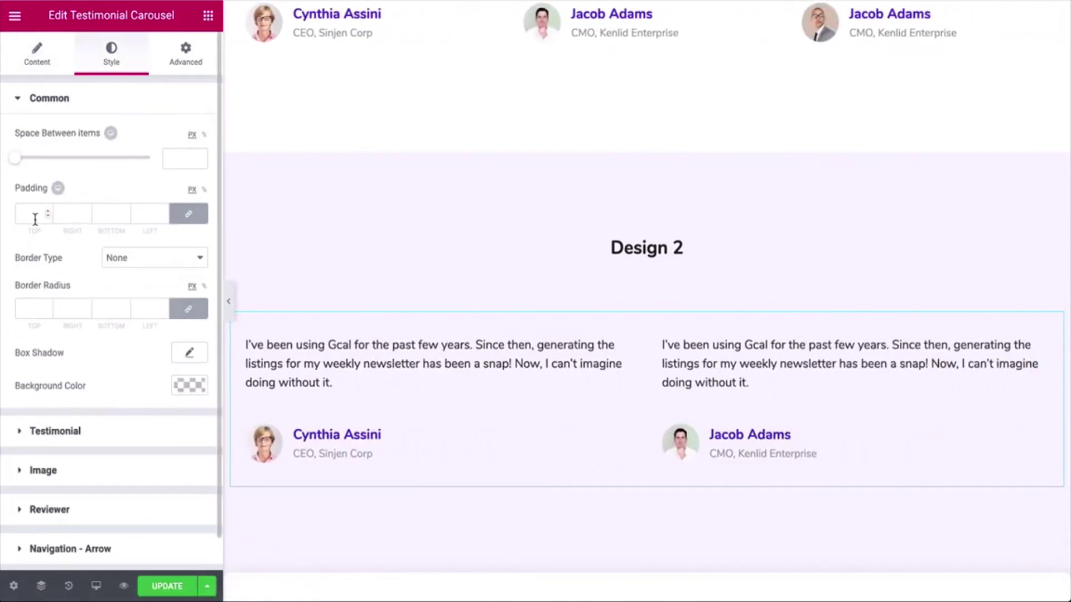
pyautogui.click(129, 262)
pyautogui.click(129, 272)
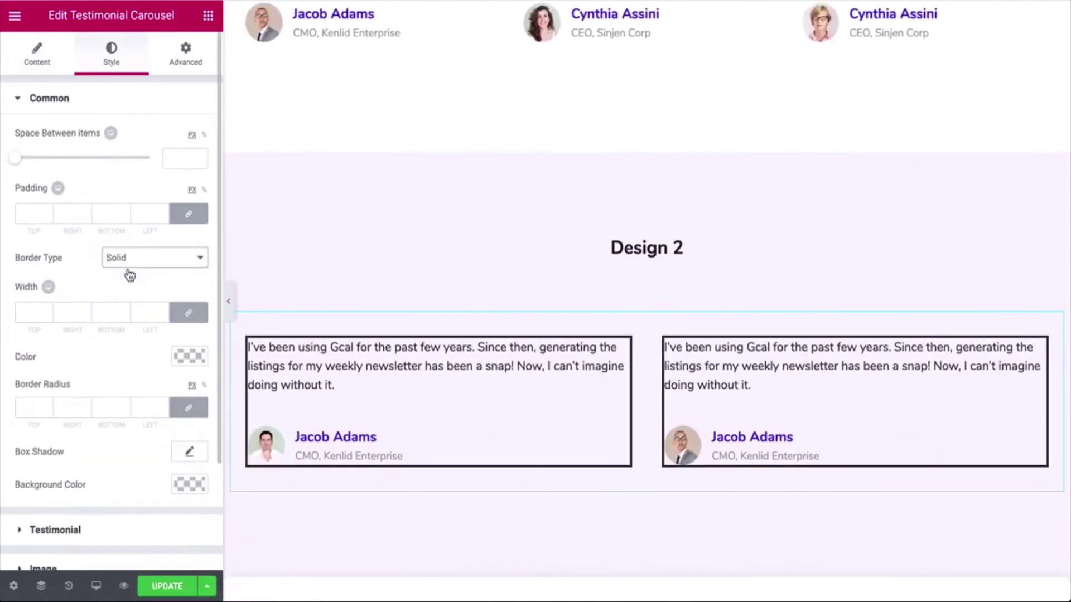
pyautogui.click(36, 212)
pyautogui.write('50')
pyautogui.scroll(-1, 103, 131)
pyautogui.click(163, 146)
pyautogui.write('30')
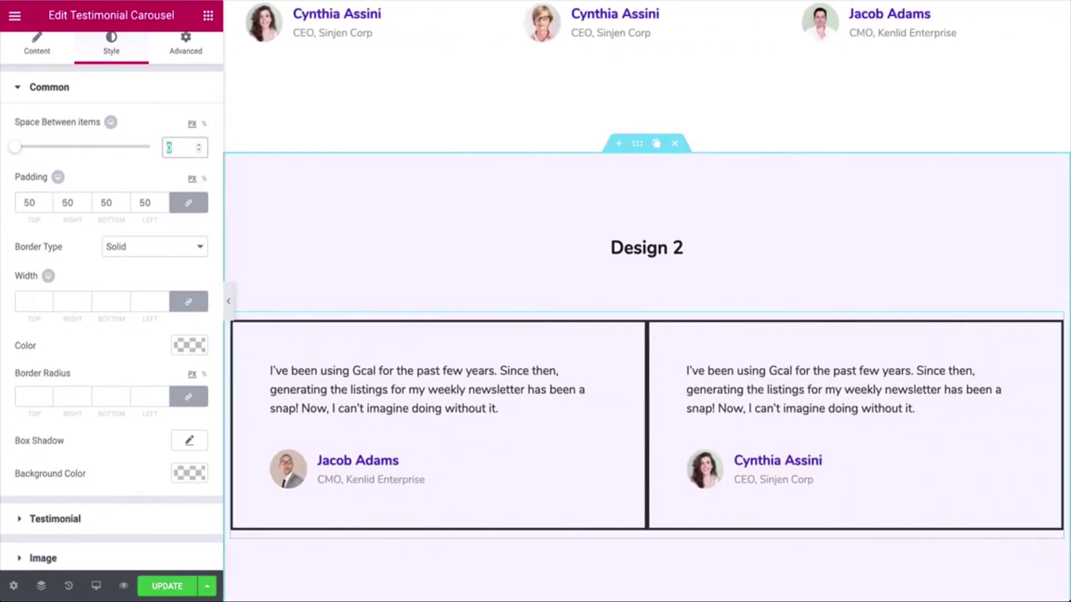
pyautogui.press('BackSpace')
pyautogui.write('1')
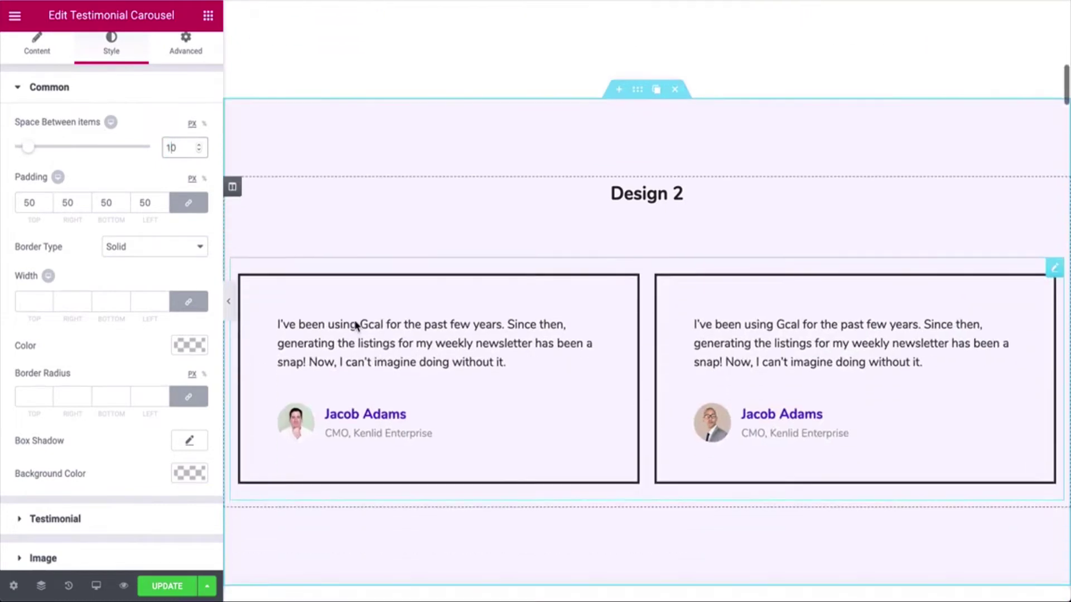
pyautogui.write('3')
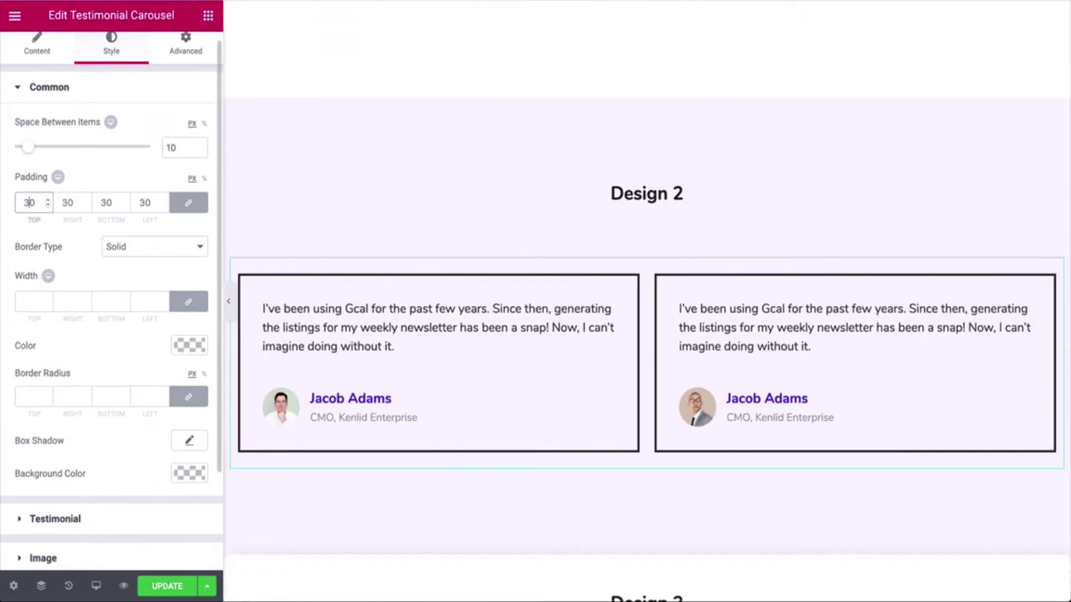
# - Make the cards white with a 5 px light-purple border on the left side only (0/0/0/5)
pyautogui.scroll(-1, 502, 375)
pyautogui.click(189, 473)
pyautogui.click(151, 538)
pyautogui.scroll(1, 104, 195)
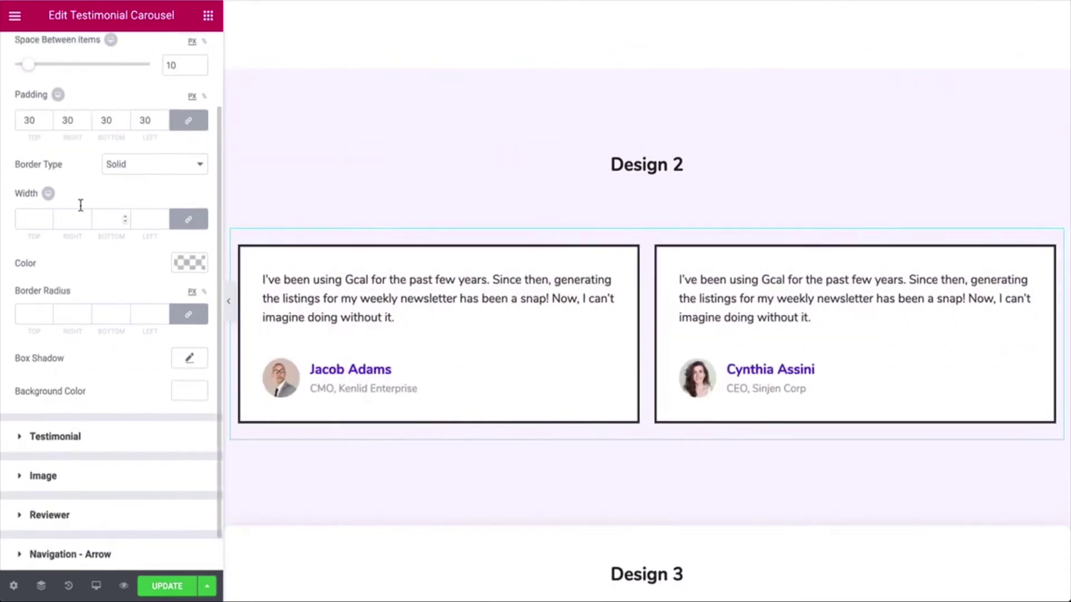
pyautogui.click(25, 217)
pyautogui.write('2')
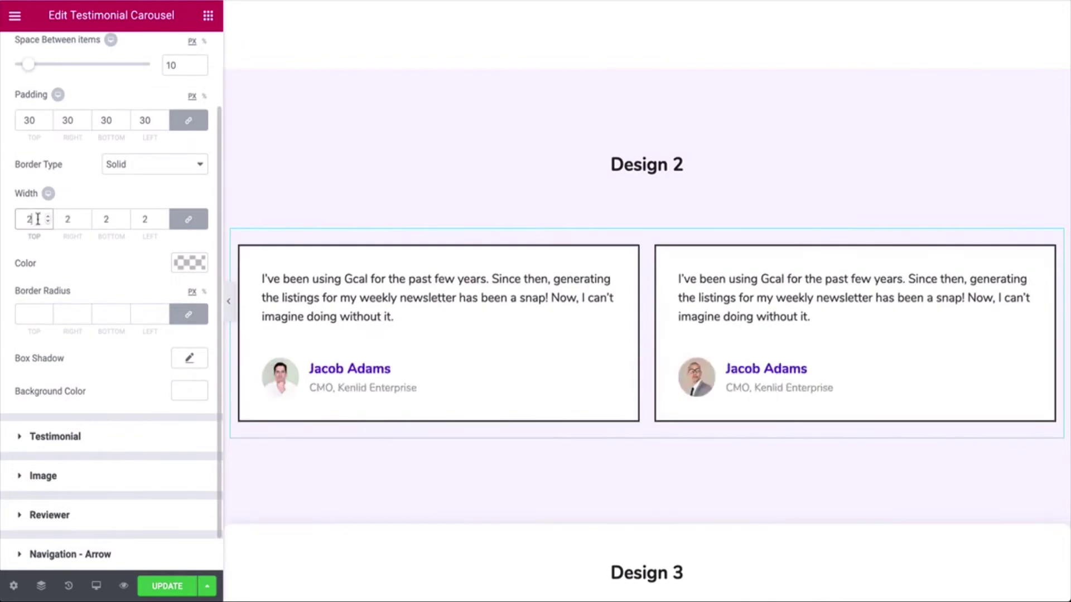
pyautogui.press('BackSpace')
pyautogui.write('5')
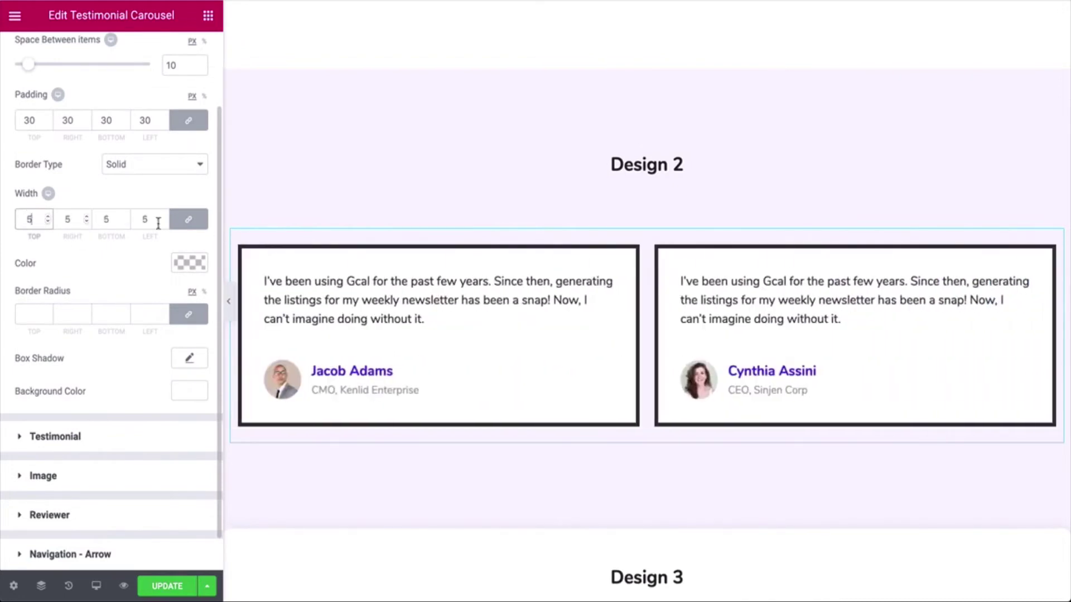
pyautogui.write('0')
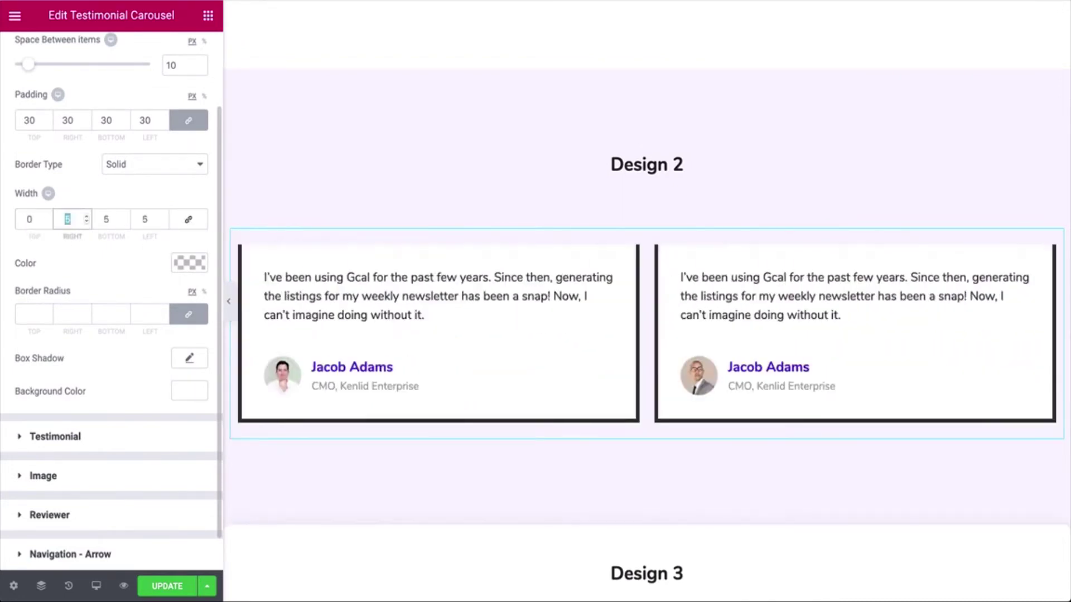
pyautogui.write('00')
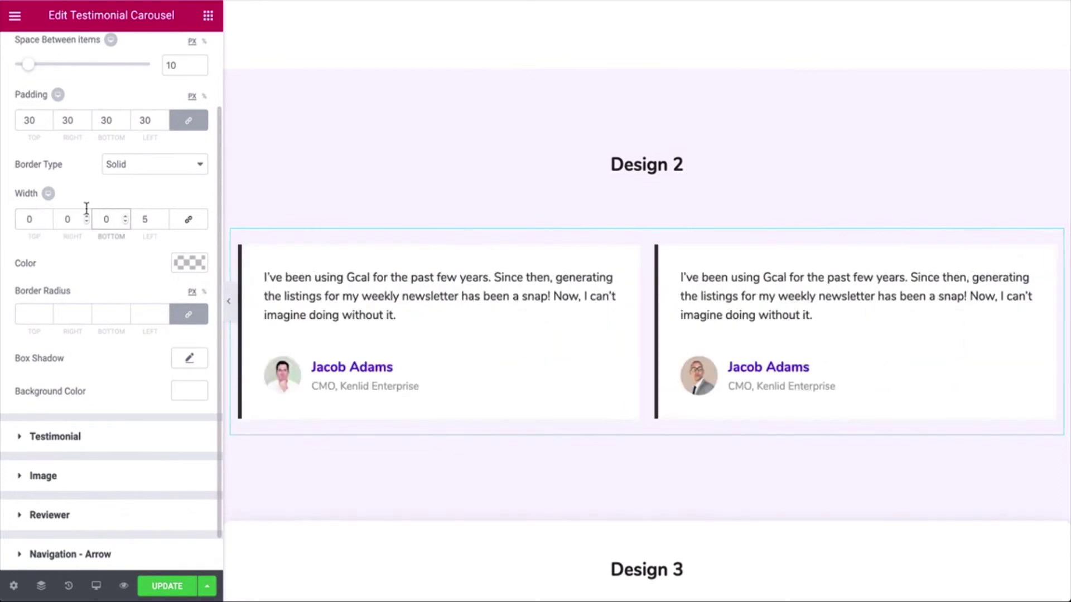
pyautogui.click(190, 266)
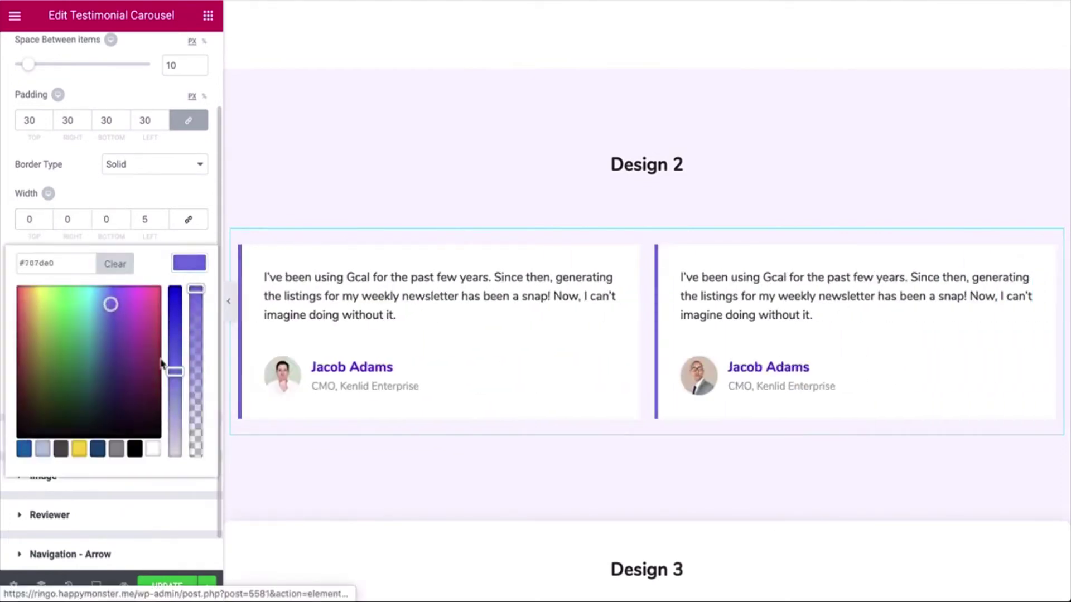
pyautogui.moveTo(113, 304); pyautogui.dragTo(116, 291)
pyautogui.moveTo(175, 349); pyautogui.dragTo(177, 411)
pyautogui.click(96, 198)
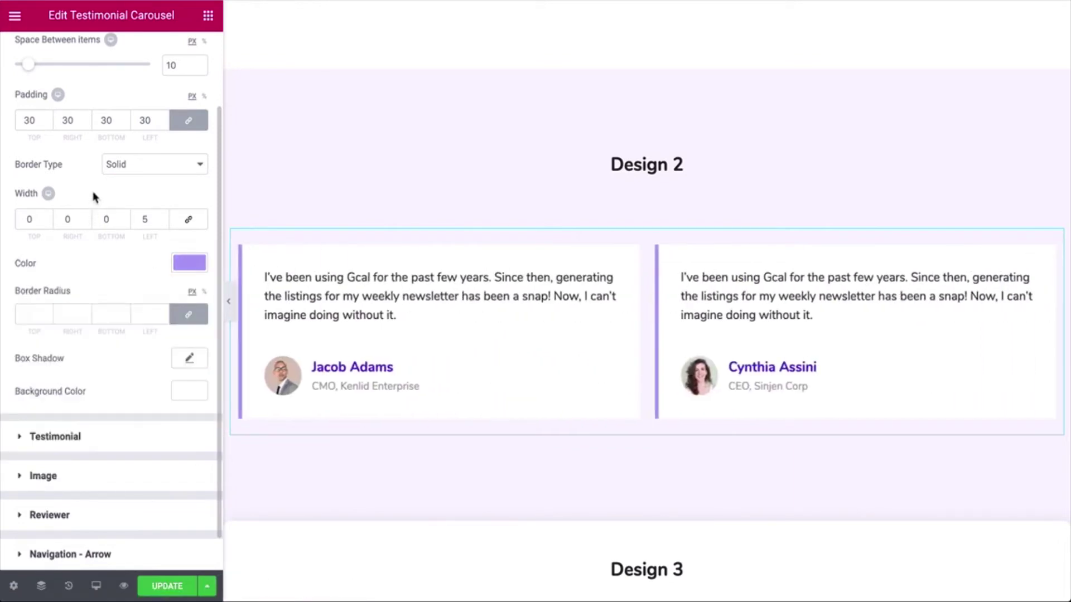
pyautogui.scroll(1, 111, 167)
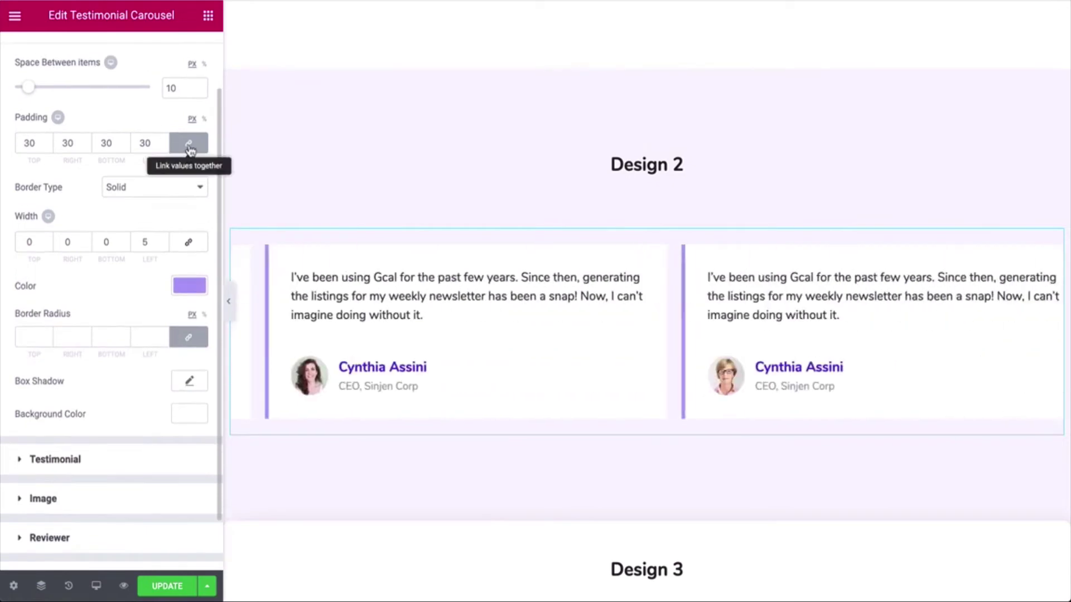
# - Change the cards' top and bottom padding to 50 and preview them with the panel hidden
pyautogui.click(188, 143)
pyautogui.moveTo(29, 143); pyautogui.dragTo(17, 143)
pyautogui.write('5')
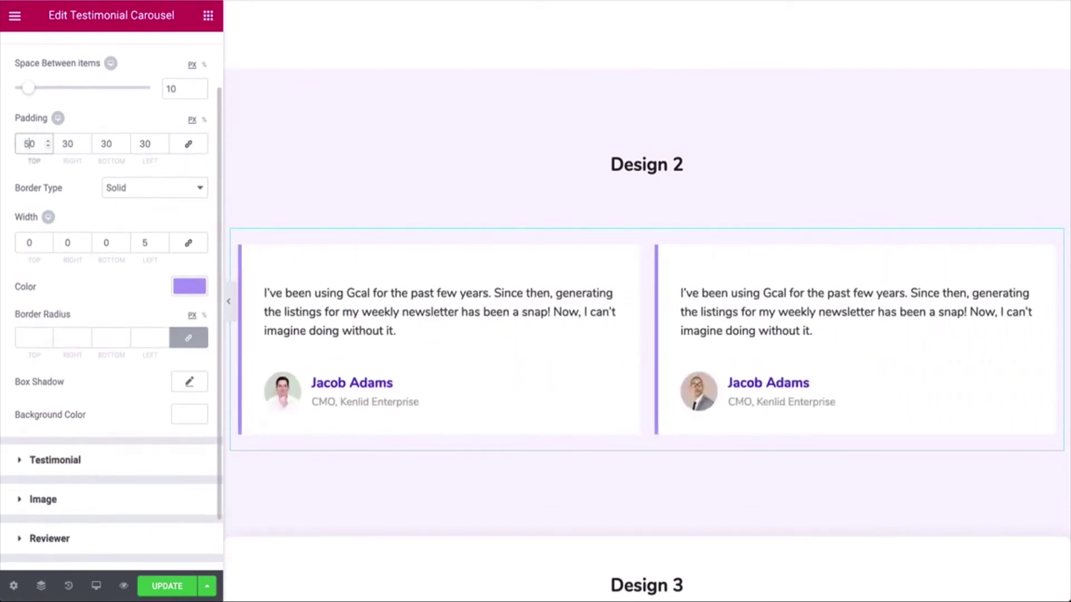
pyautogui.moveTo(108, 144); pyautogui.dragTo(102, 144)
pyautogui.write('5')
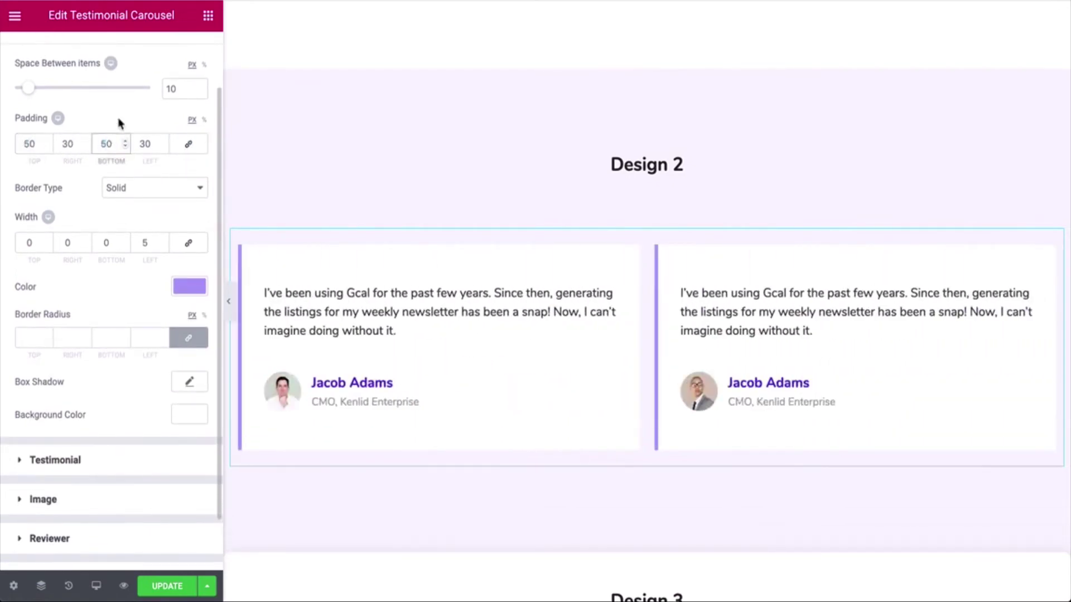
pyautogui.click(228, 301)
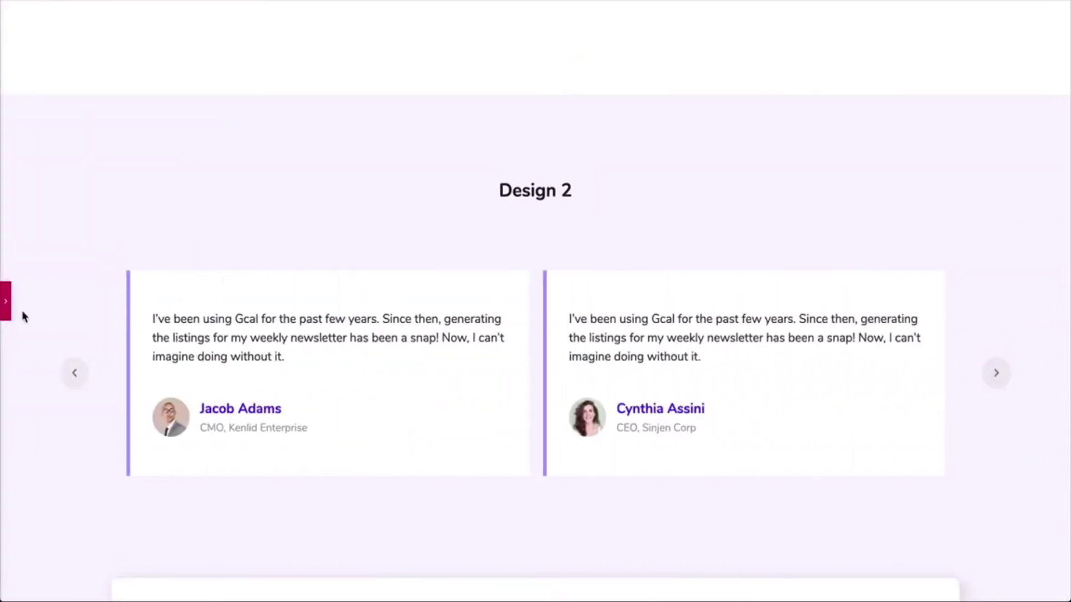
# - Add a soft box shadow to the cards: offset 5 by 5, blur 10
pyautogui.click(6, 302)
pyautogui.click(189, 356)
pyautogui.click(178, 396)
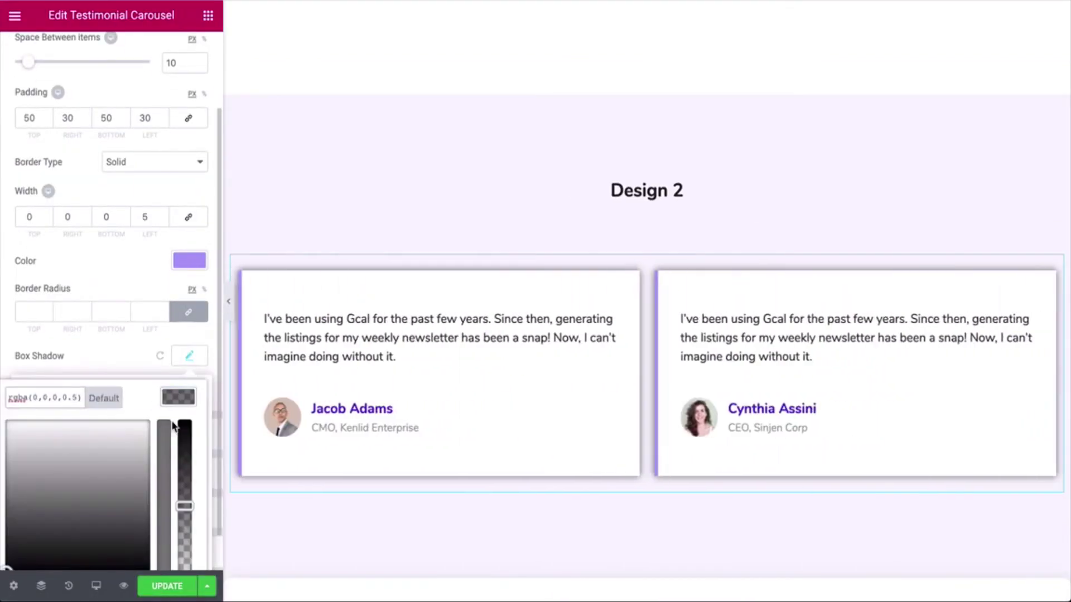
pyautogui.click(248, 406)
pyautogui.click(189, 356)
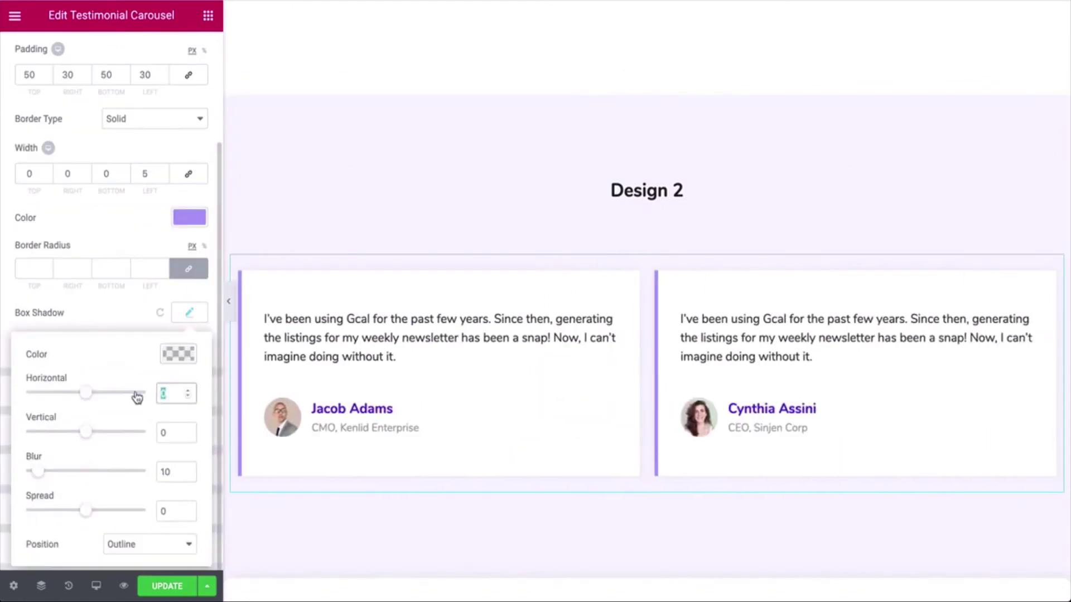
pyautogui.click(112, 326)
# - Round all four card corners to a linked 10 px border radius
pyautogui.click(190, 268)
pyautogui.click(64, 275)
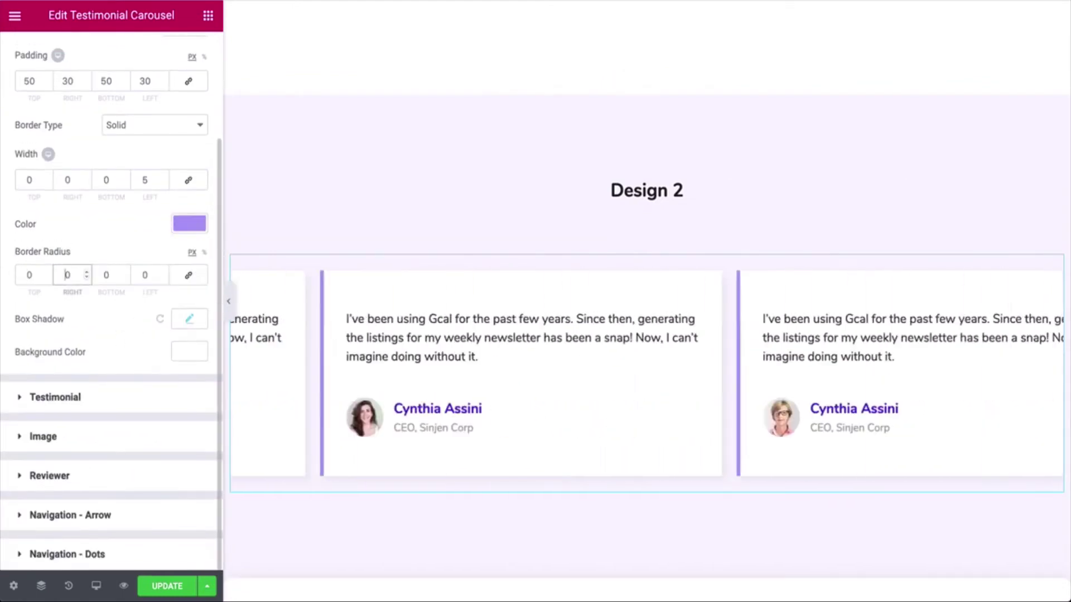
pyautogui.write('1')
pyautogui.click(103, 274)
pyautogui.write('1')
pyautogui.click(228, 301)
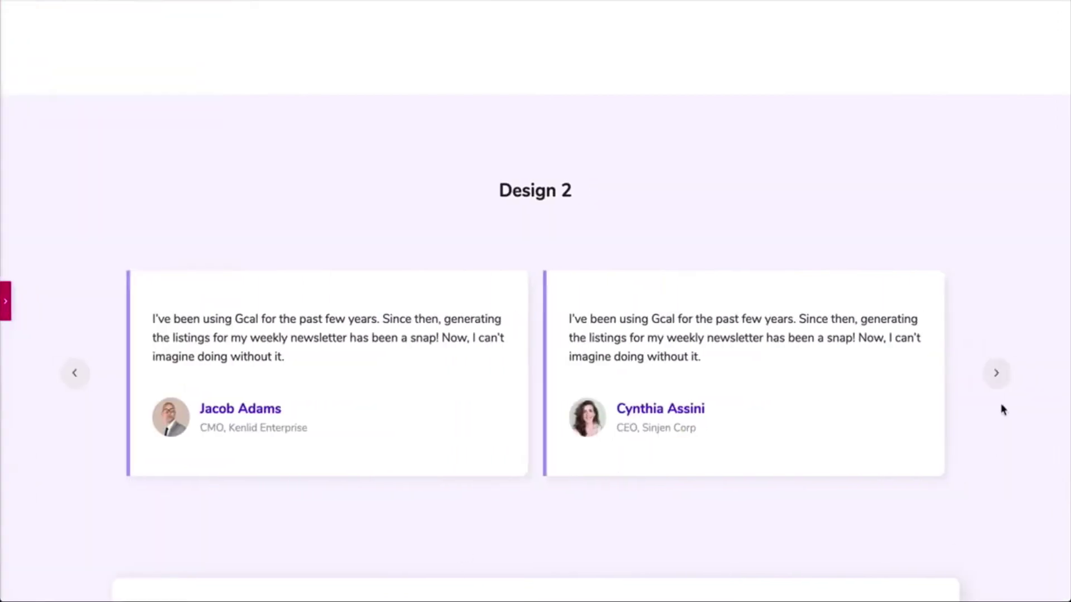
pyautogui.click(7, 301)
pyautogui.click(189, 275)
pyautogui.click(23, 276)
pyautogui.write('10')
pyautogui.click(228, 301)
# - Preview the rounded, shadowed Design 2 cards full-width, scrolling down the page
pyautogui.click(996, 373)
pyautogui.click(5, 301)
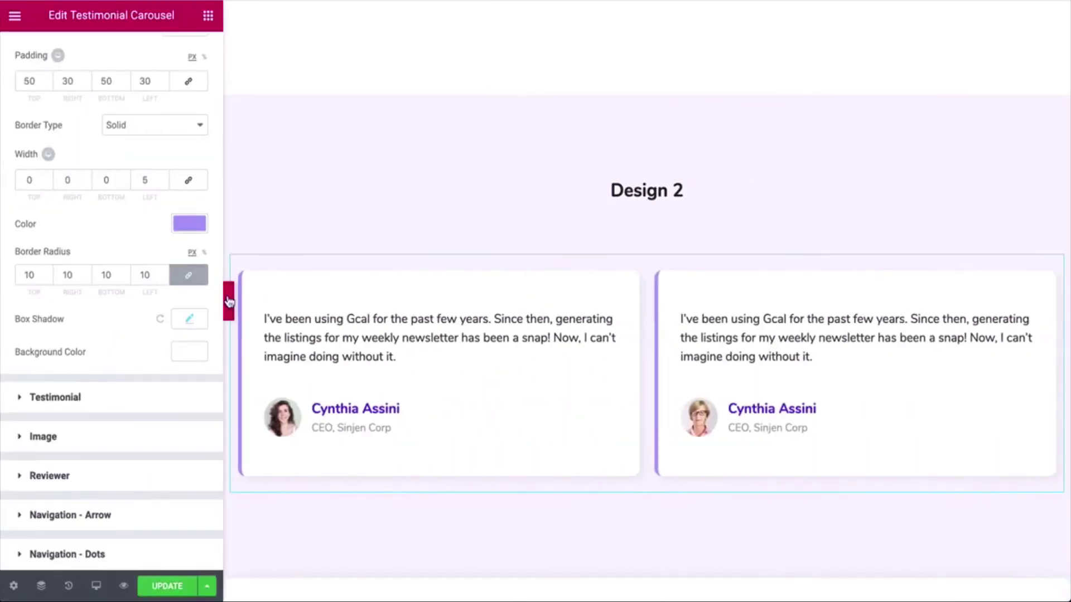
pyautogui.click(228, 301)
pyautogui.scroll(-10, 769, 281)
pyautogui.scroll(-15, 933, 273)
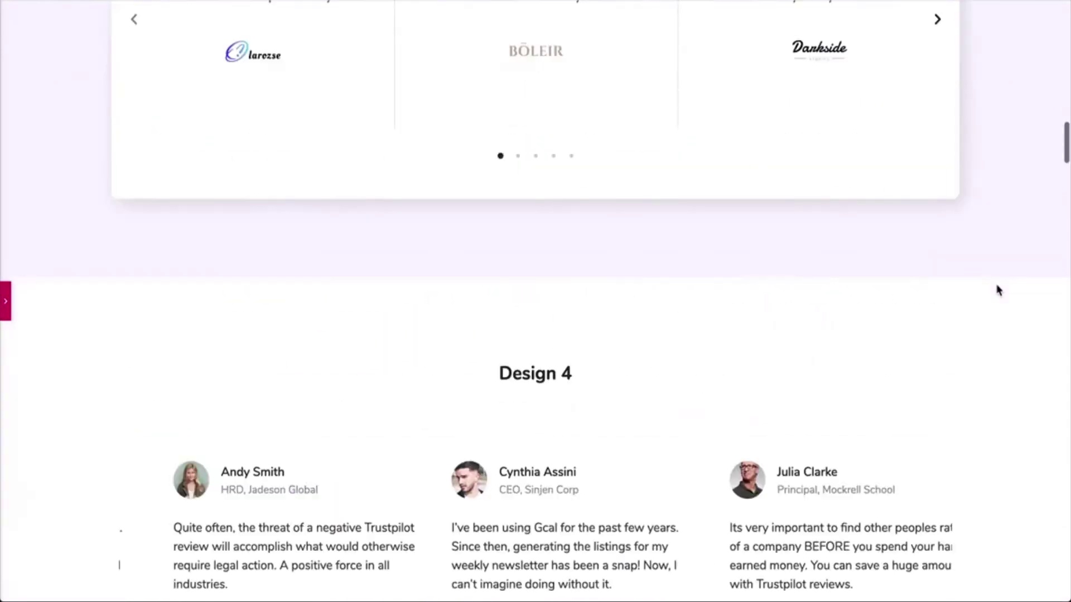
pyautogui.scroll(-20, 963, 335)
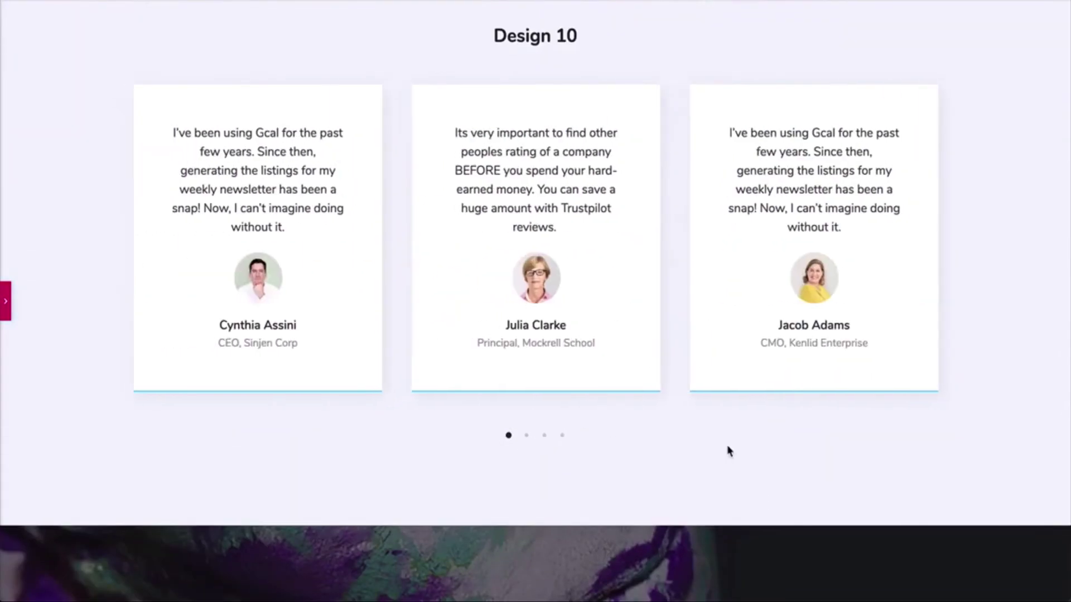
pyautogui.scroll(-20, 727, 450)
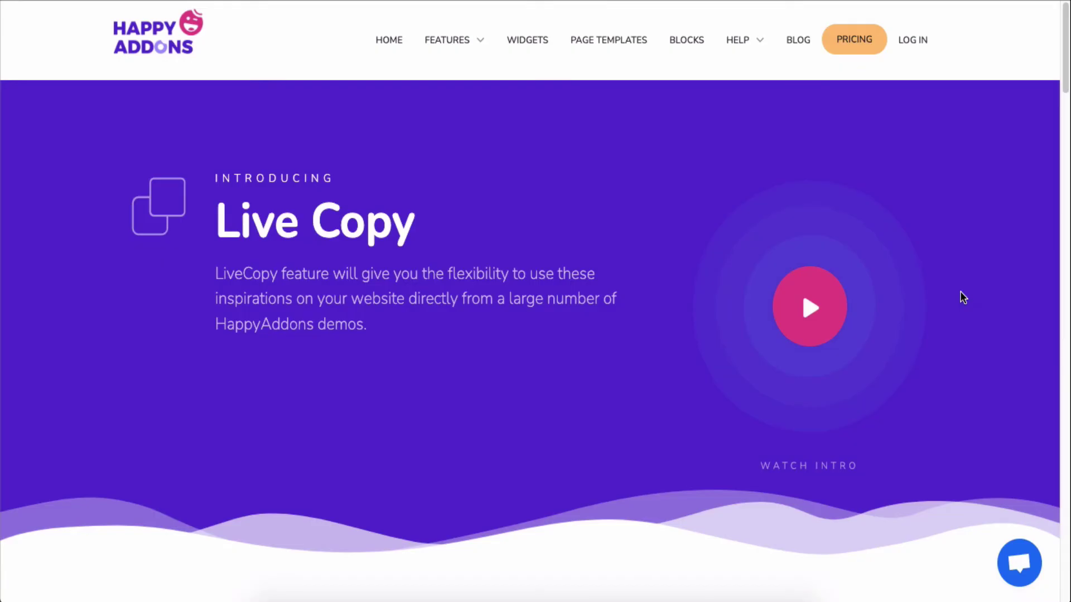
# - Scroll the HappyAddons testimonials demo page to the Design 3 logo carousel
pyautogui.scroll(-10, 959, 296)
pyautogui.scroll(-18, 961, 297)
pyautogui.scroll(-16, 960, 297)
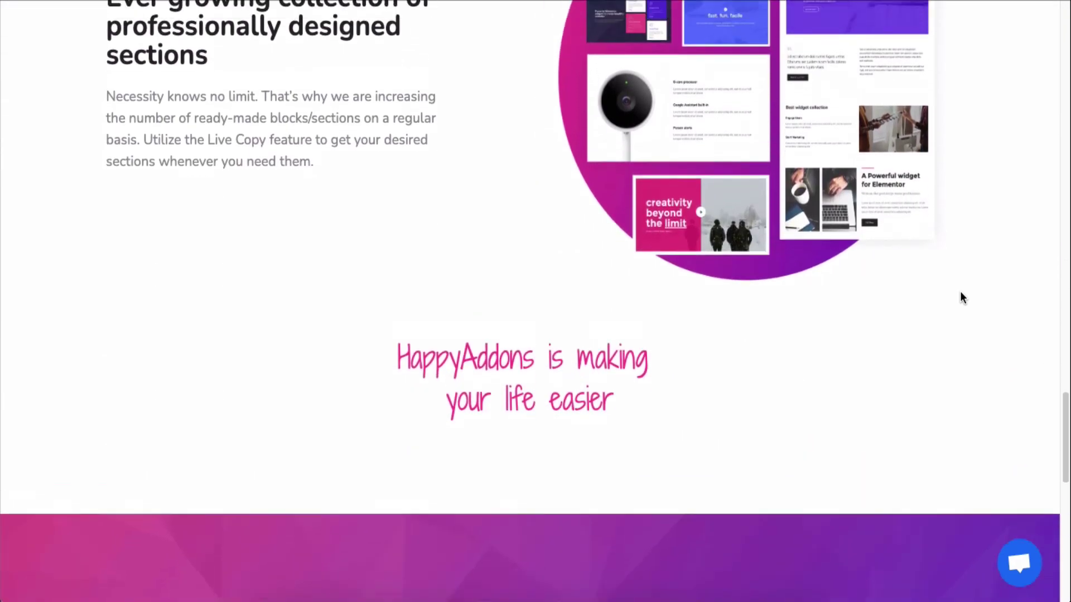
pyautogui.scroll(14, 960, 298)
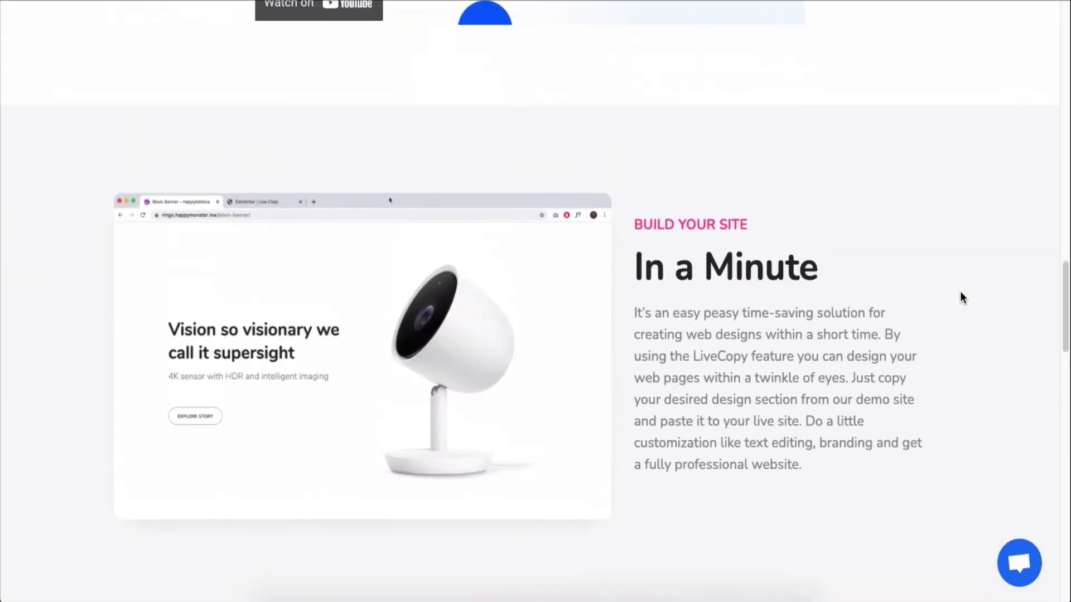
pyautogui.scroll(20, 961, 297)
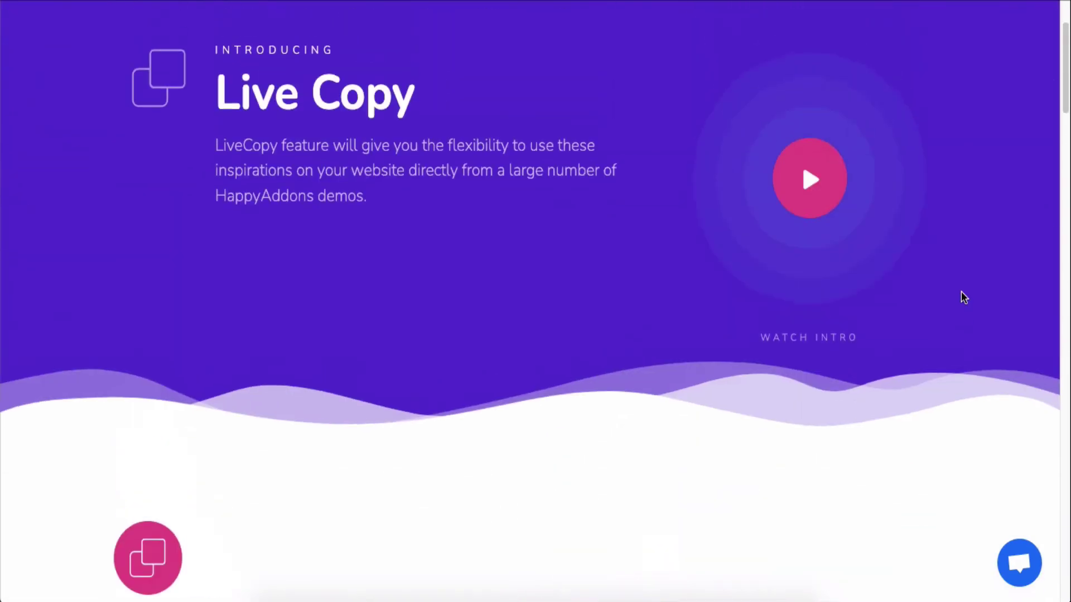
pyautogui.scroll(3, 963, 296)
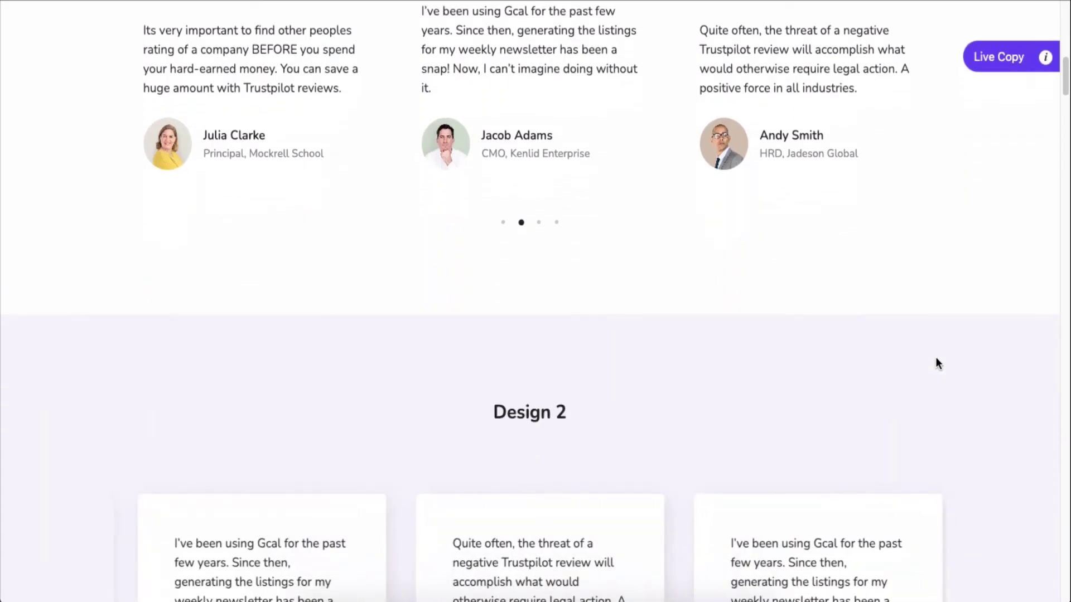
pyautogui.scroll(-12, 936, 360)
pyautogui.scroll(-1, 936, 357)
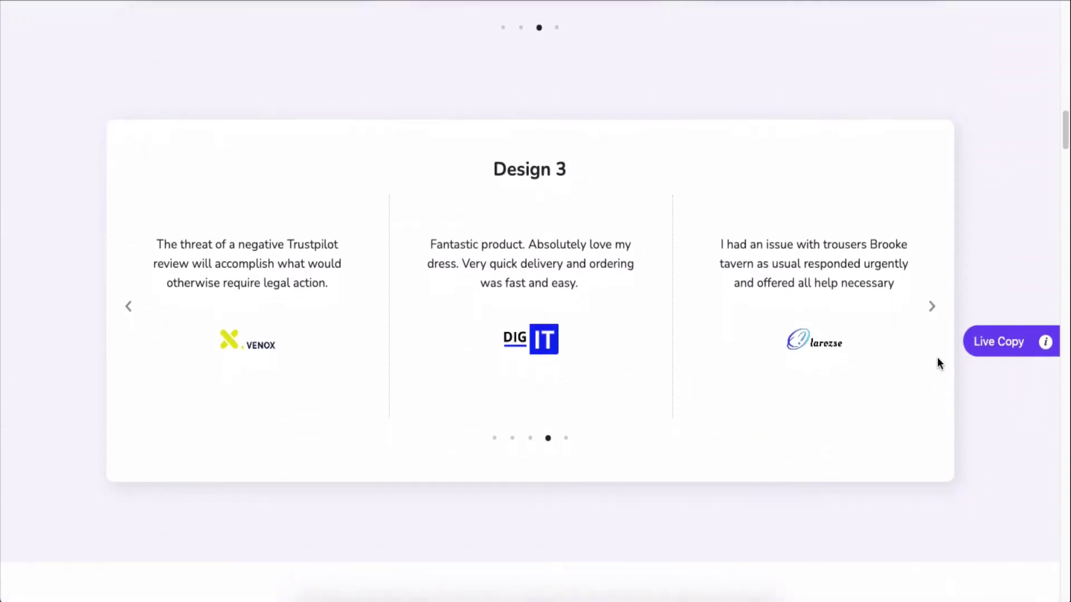
# - Live Copy the Design 3 carousel and Live Paste it into the Elementor column
pyautogui.click(991, 345)
pyautogui.rightClick(695, 196)
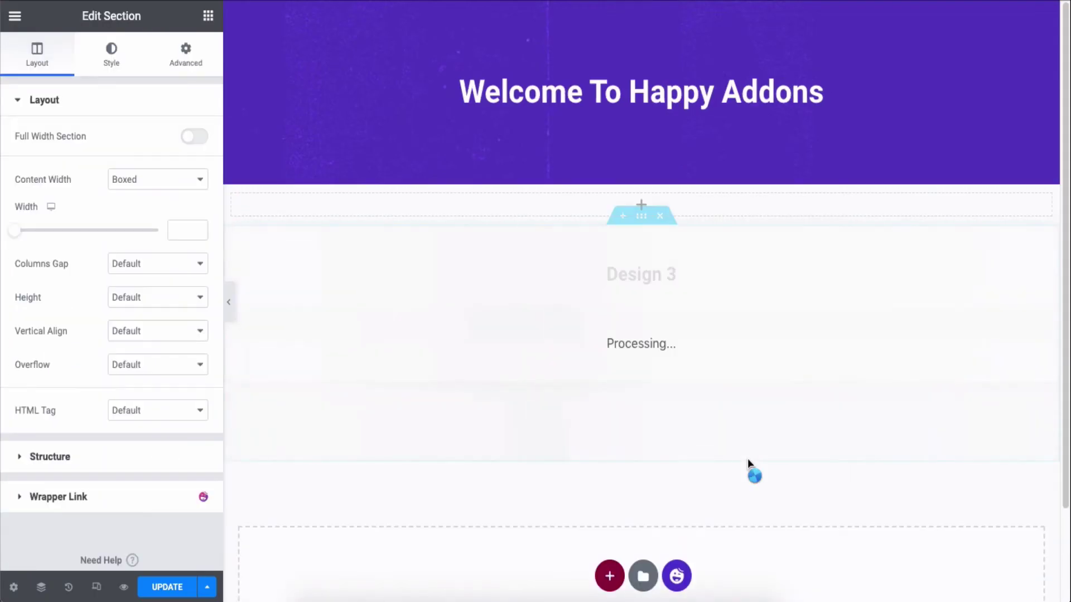
pyautogui.scroll(-2, 748, 458)
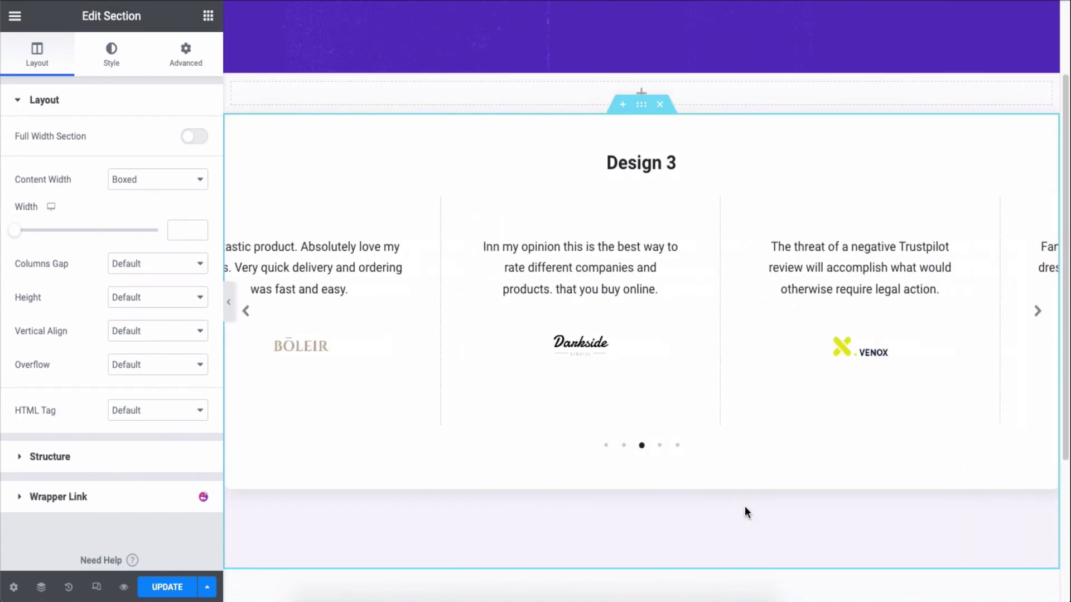
# - Preview the Design 3 carousel at tablet width with the editor panel hidden
pyautogui.click(94, 586)
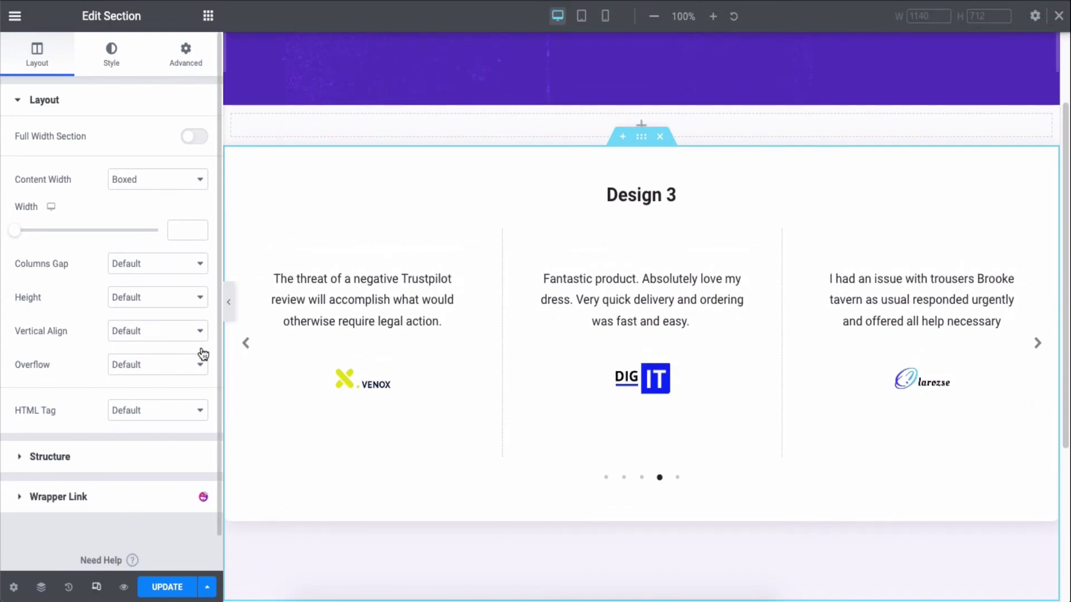
pyautogui.click(228, 304)
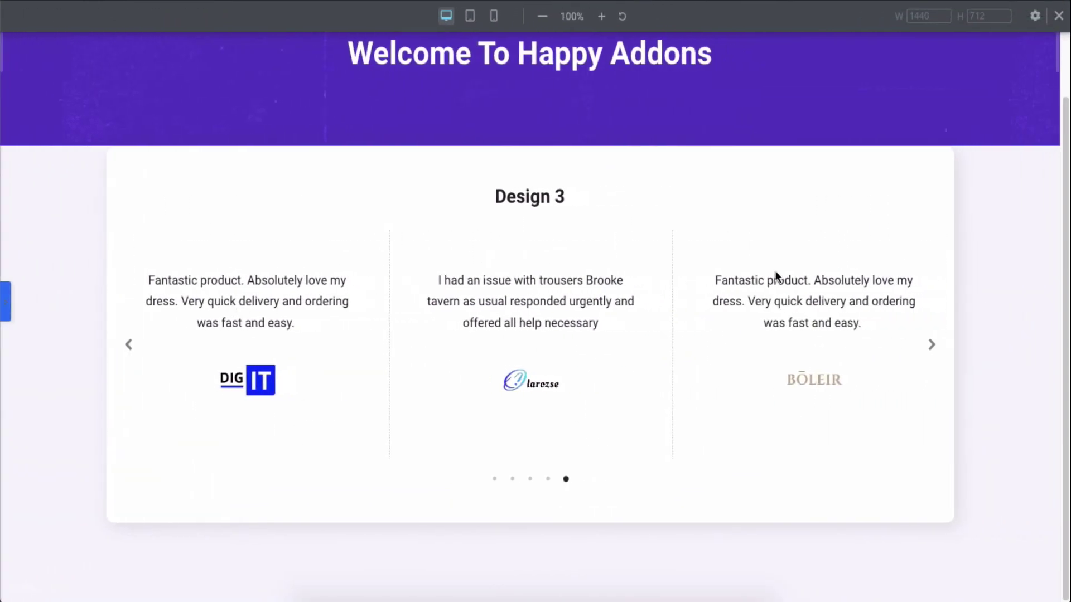
pyautogui.scroll(1, 982, 262)
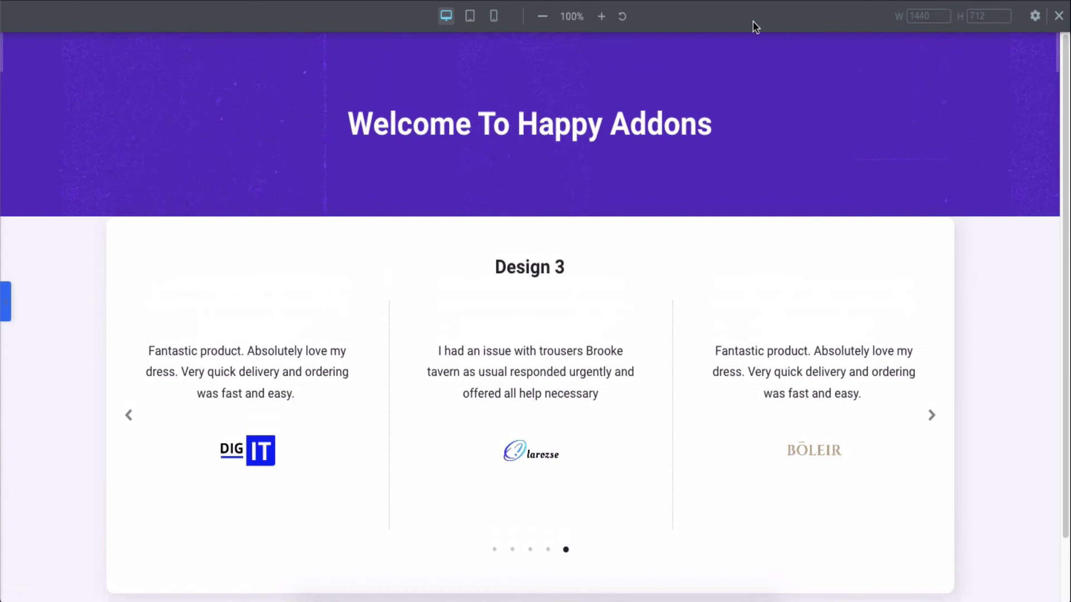
pyautogui.click(471, 17)
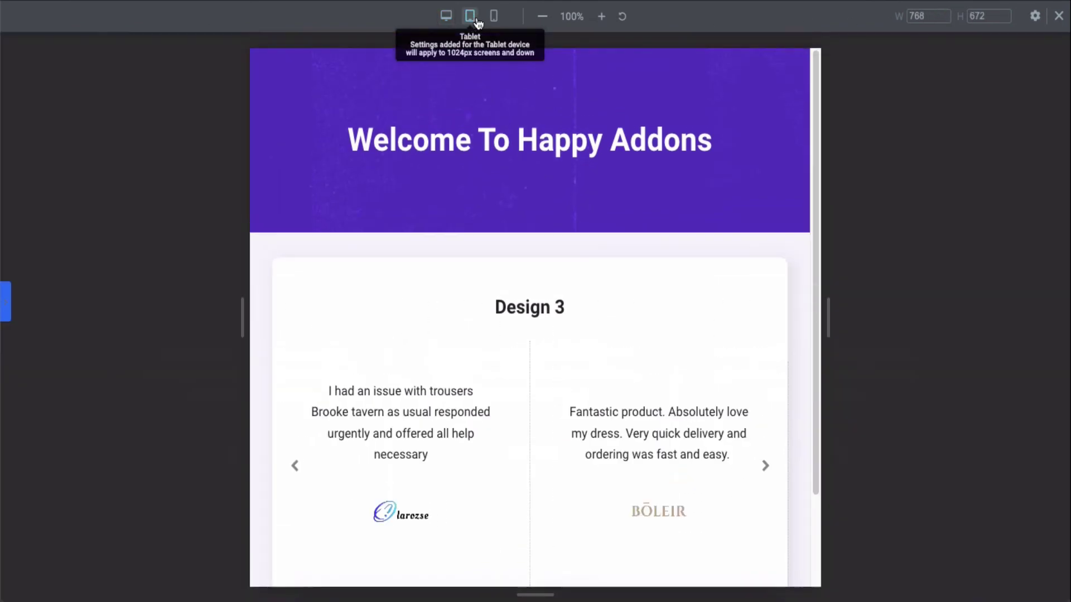
pyautogui.scroll(-2, 738, 285)
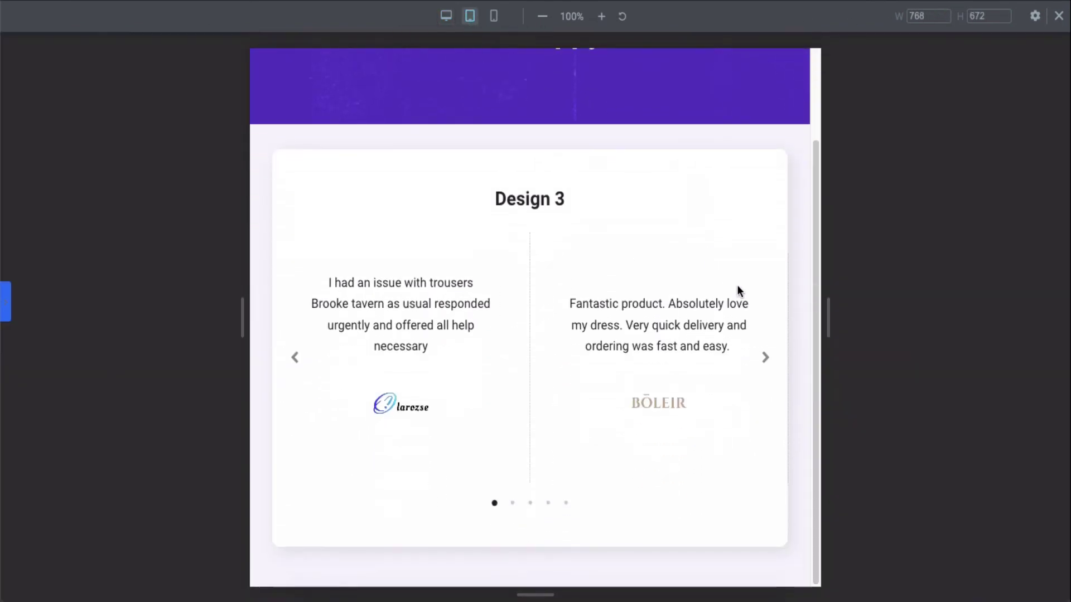
pyautogui.scroll(2, 737, 284)
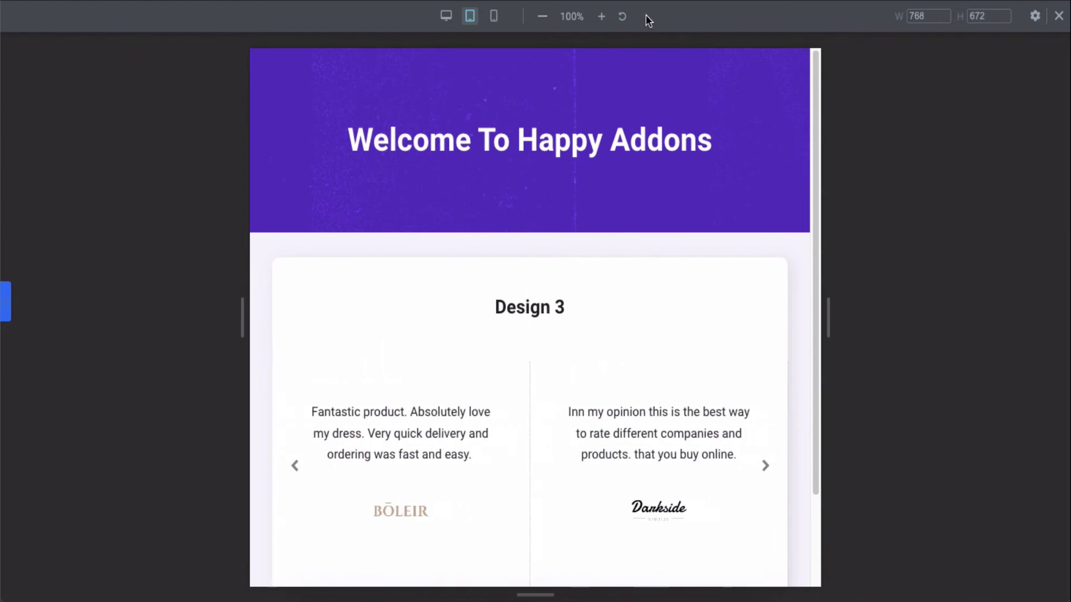
# - Check the carousel at mobile width, advancing one testimonial, then return to desktop width
pyautogui.click(493, 22)
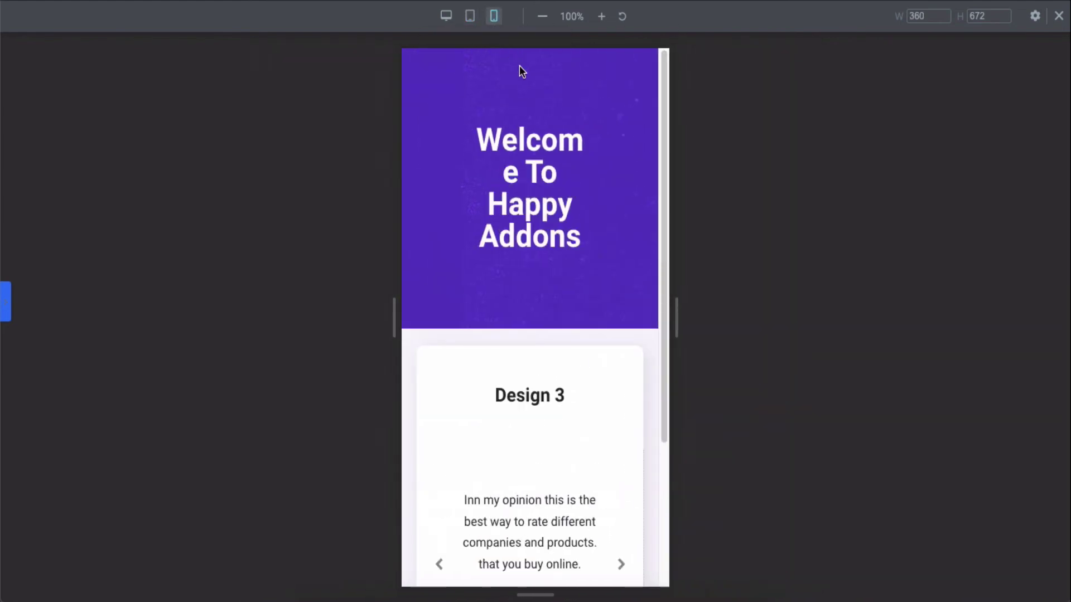
pyautogui.scroll(-3, 610, 283)
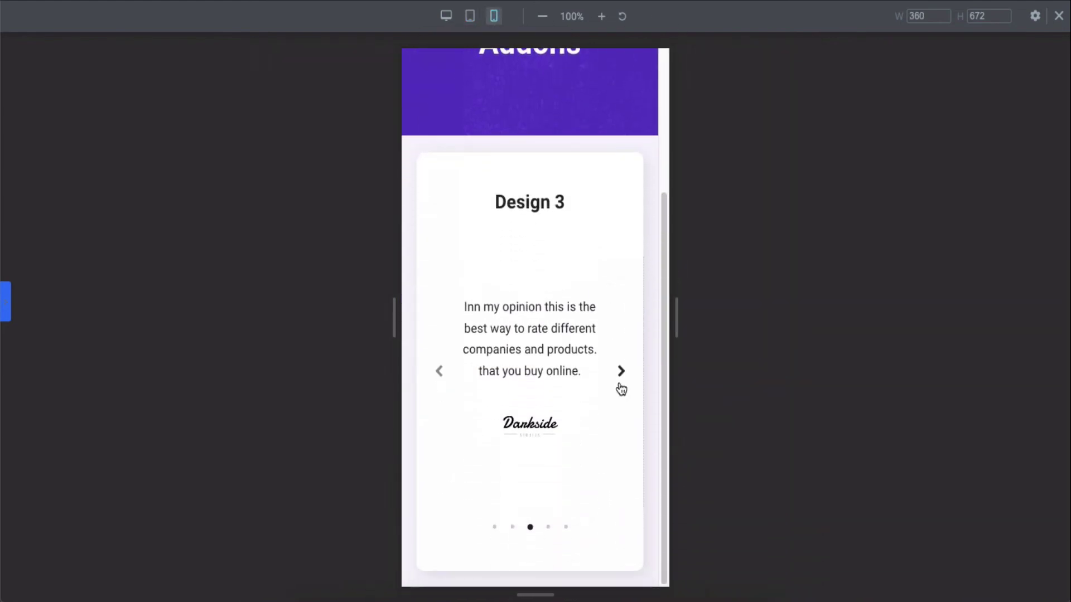
pyautogui.click(622, 374)
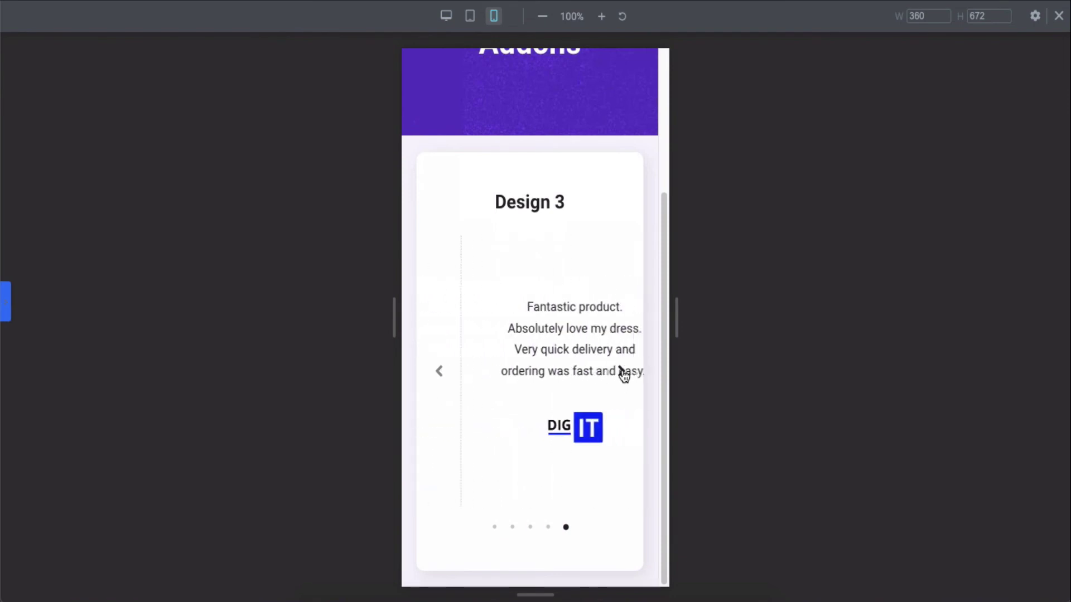
pyautogui.scroll(2, 623, 375)
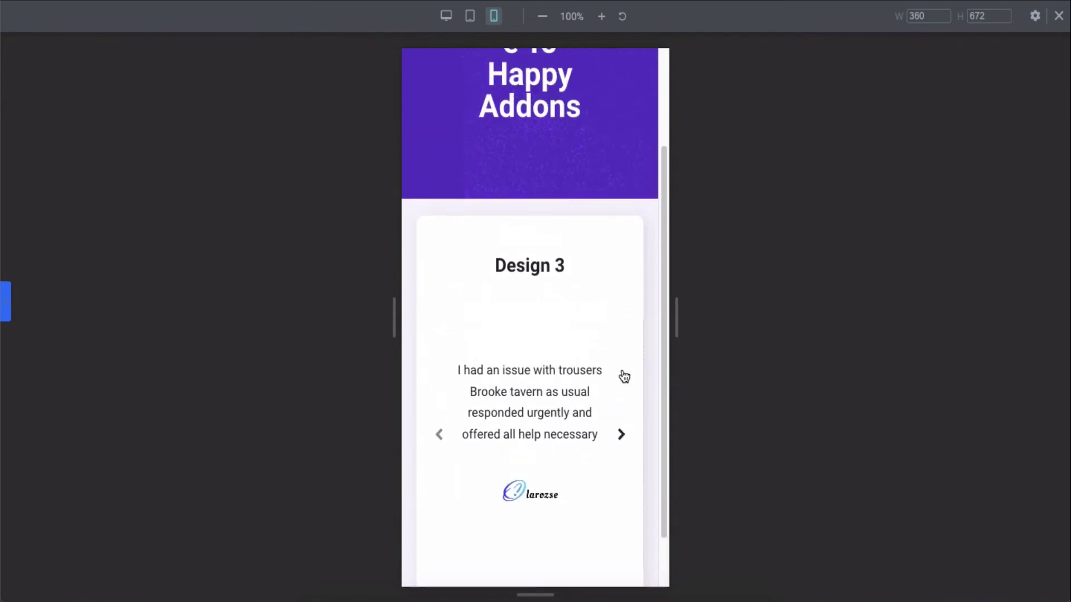
pyautogui.click(446, 17)
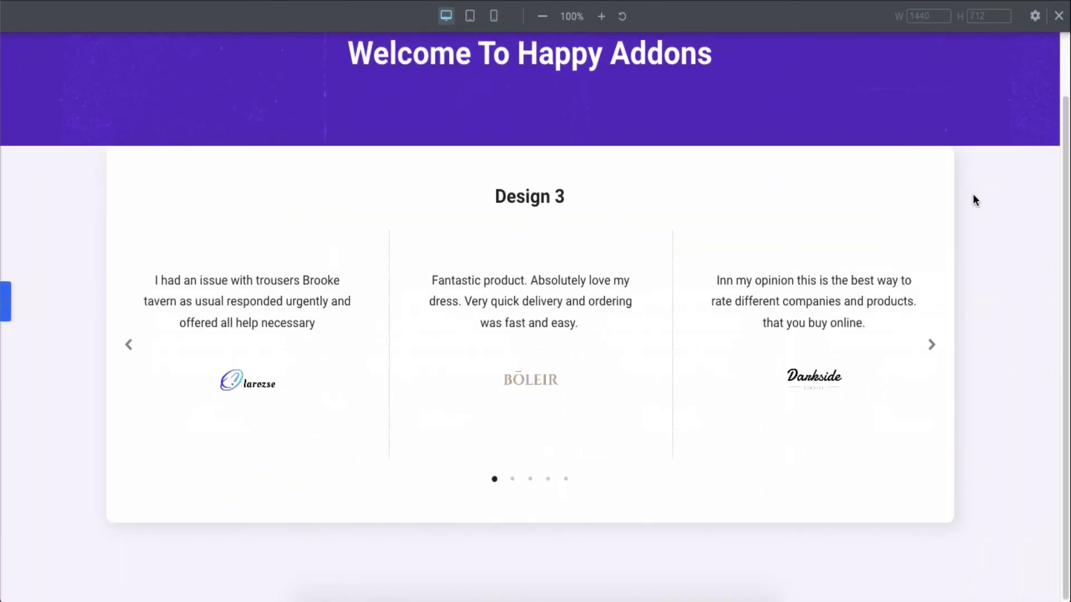
# - Scroll back up to view the Design 3 carousel in the full-width preview
pyautogui.scroll(2, 972, 196)
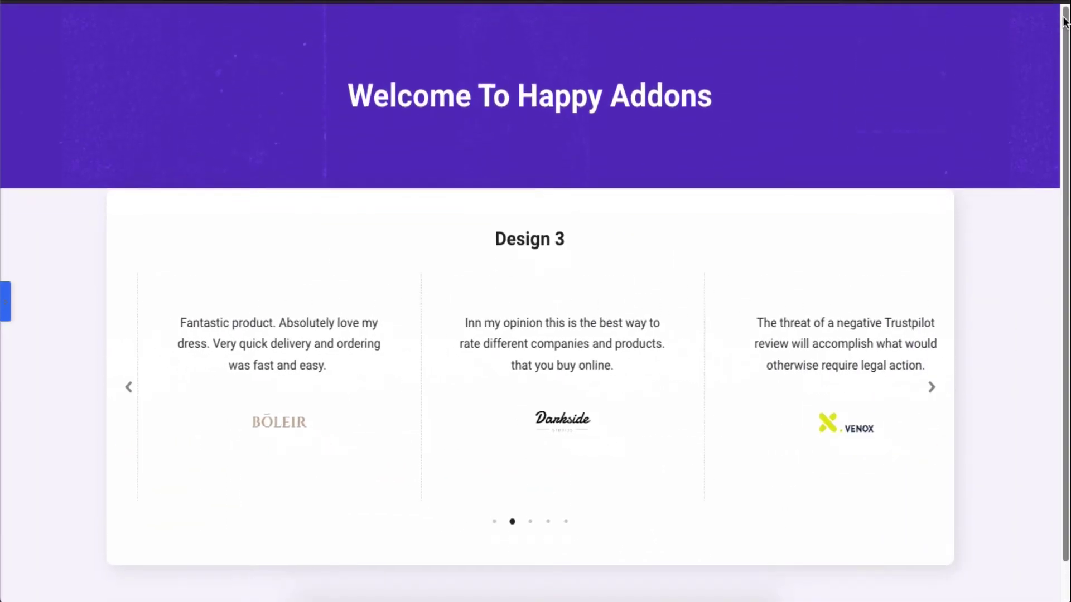